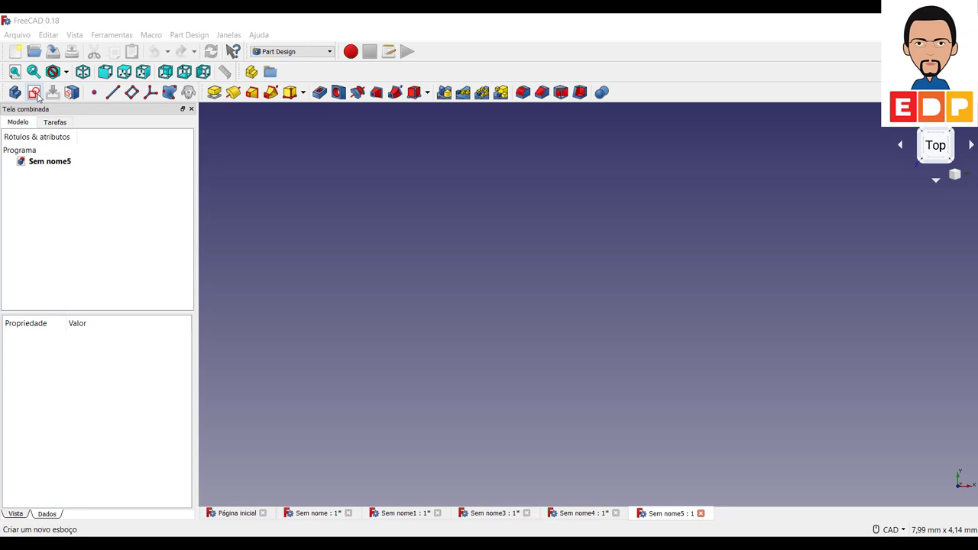
# Step: Create a new sketch on XY_Plane and switch on construction geometry mode
pyautogui.click(34, 93)
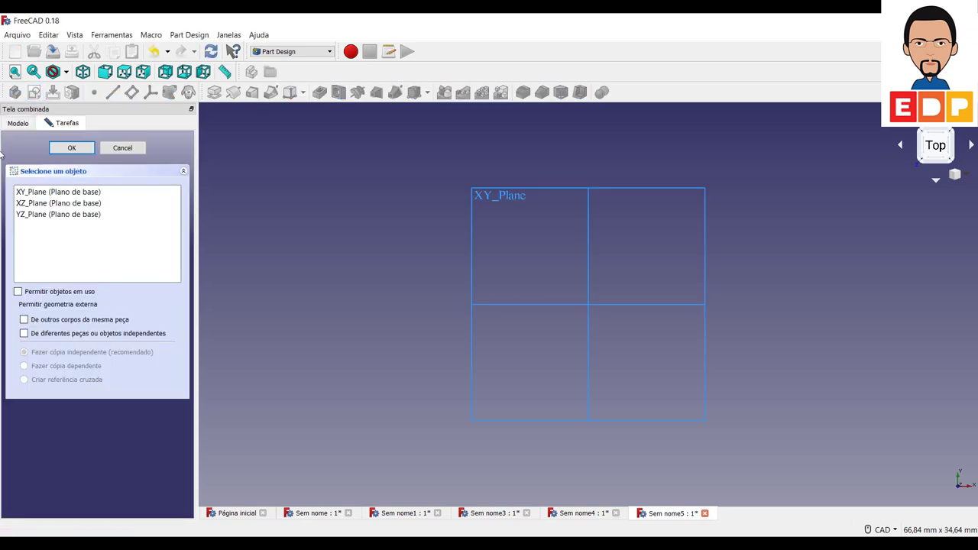
pyautogui.click(33, 194)
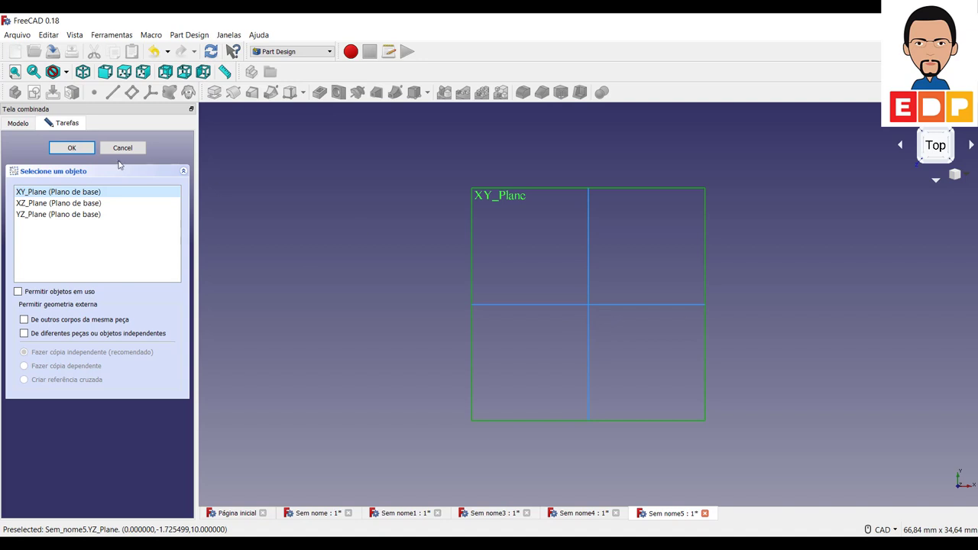
pyautogui.click(61, 148)
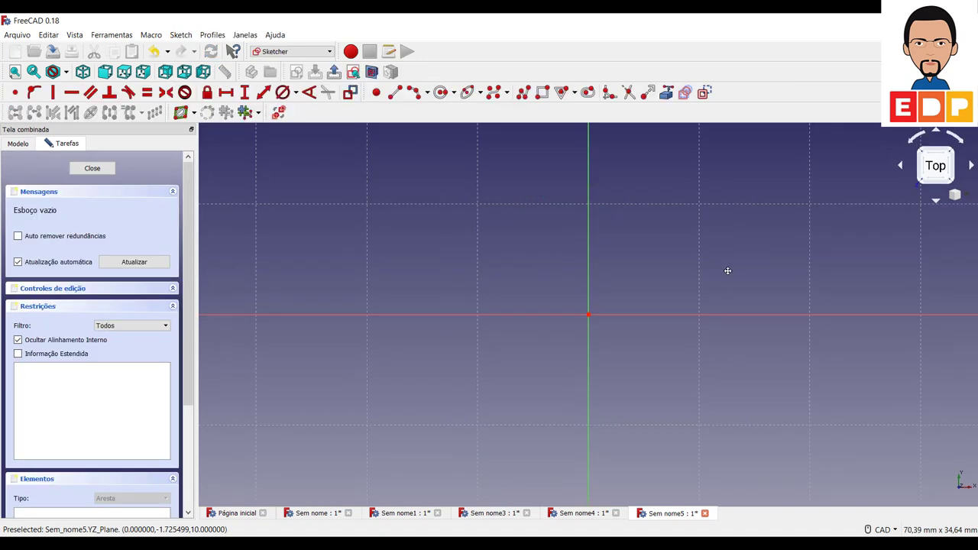
pyautogui.moveTo(728, 270); pyautogui.dragTo(617, 298, button='middle')
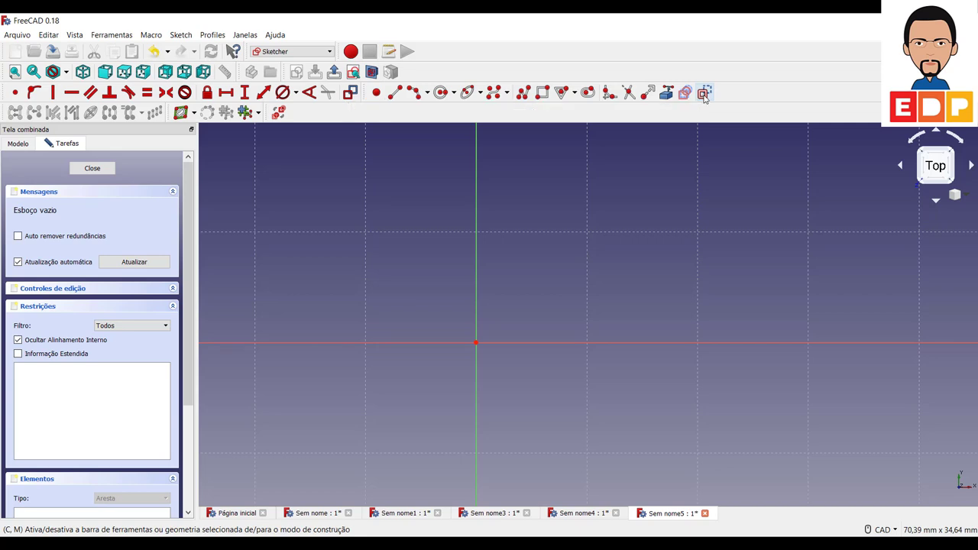
pyautogui.click(704, 94)
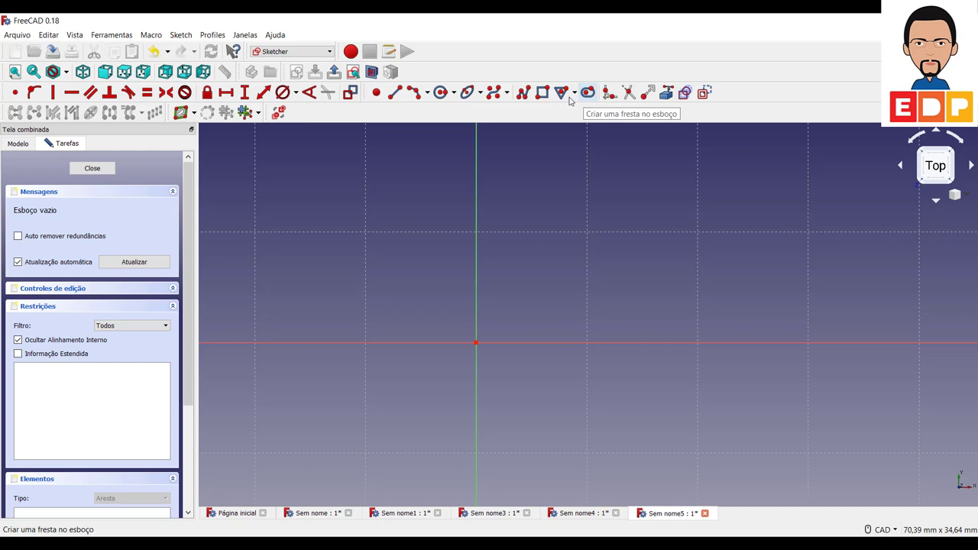
# Step: Draw an equilateral triangle centred on the origin with its top corner on the vertical axis
pyautogui.click(576, 94)
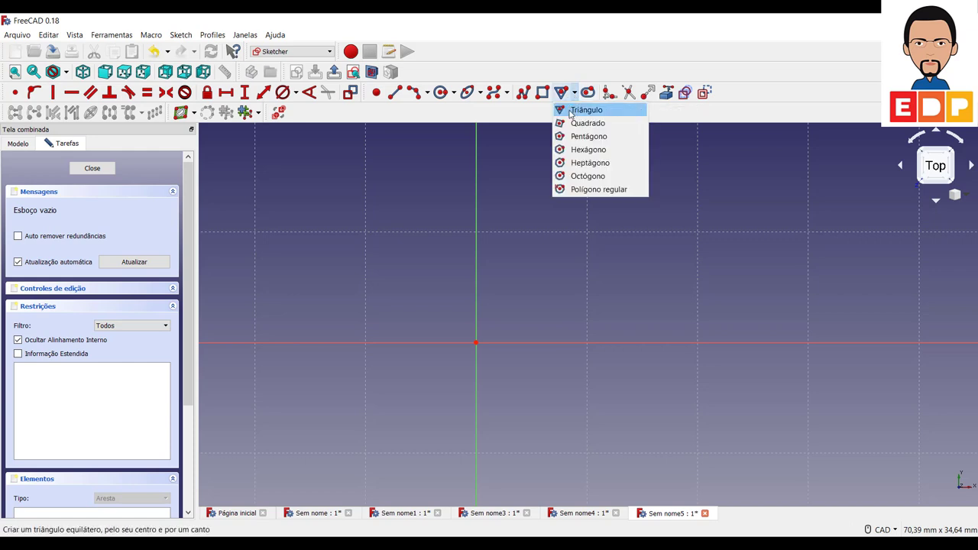
pyautogui.click(569, 108)
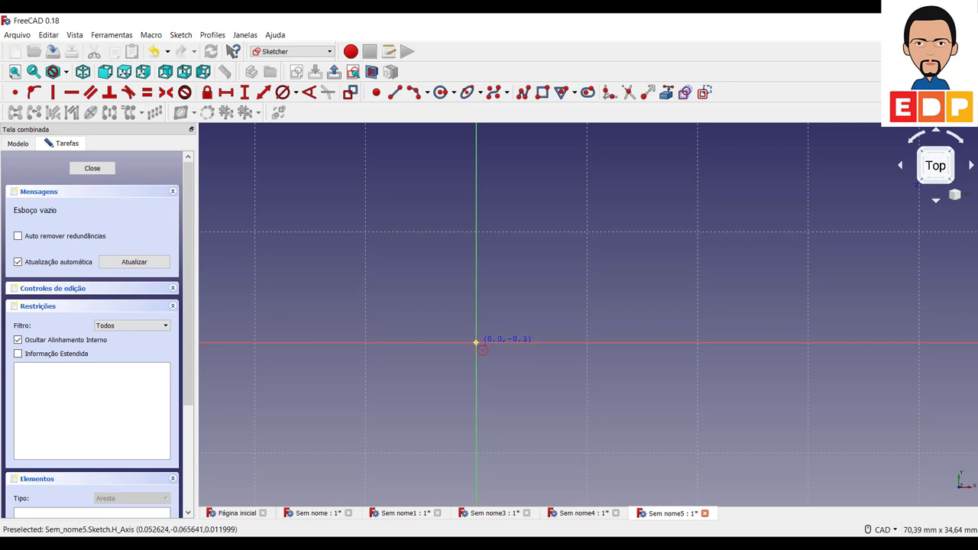
pyautogui.click(475, 343)
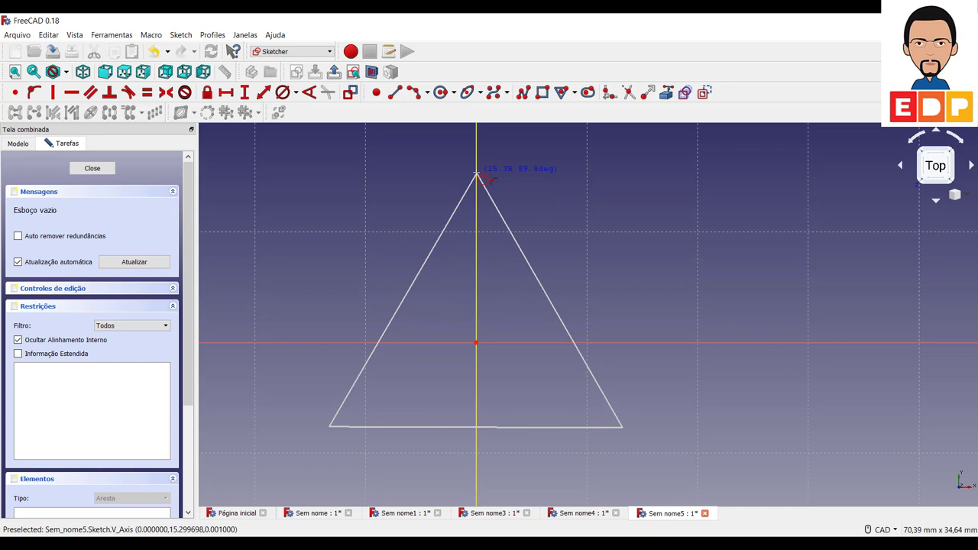
pyautogui.click(476, 174)
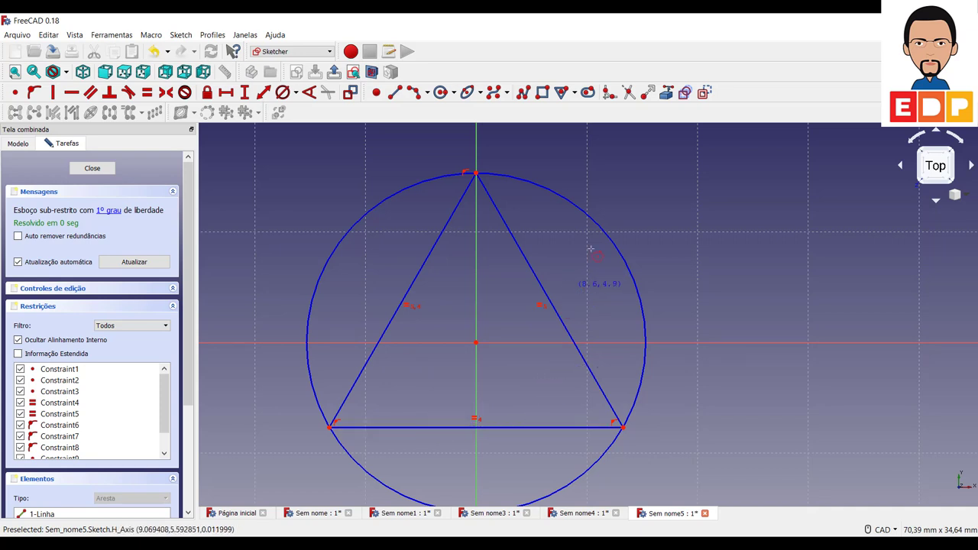
pyautogui.click(704, 94)
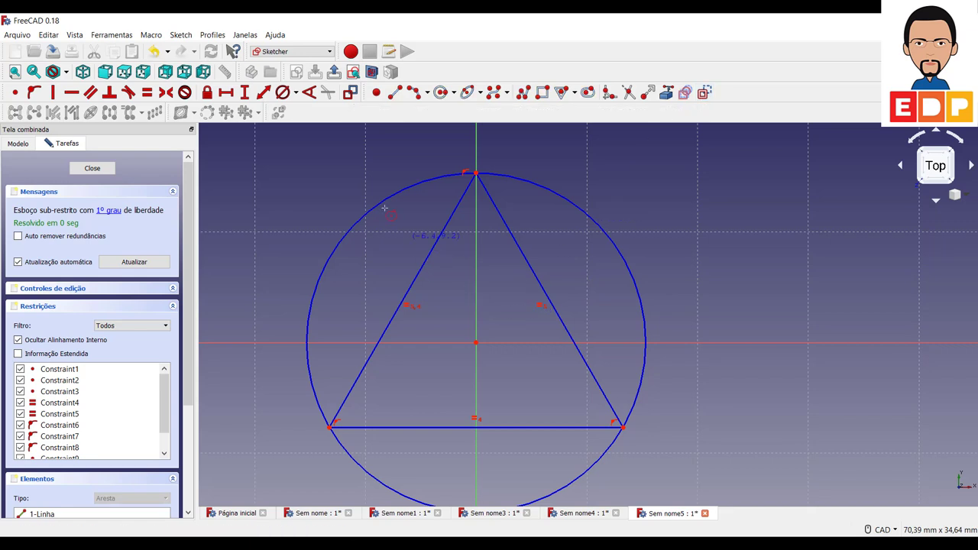
# Step: Constrain the triangle's right side to 30 mm and move the dimension clear of the edge
pyautogui.click(268, 97)
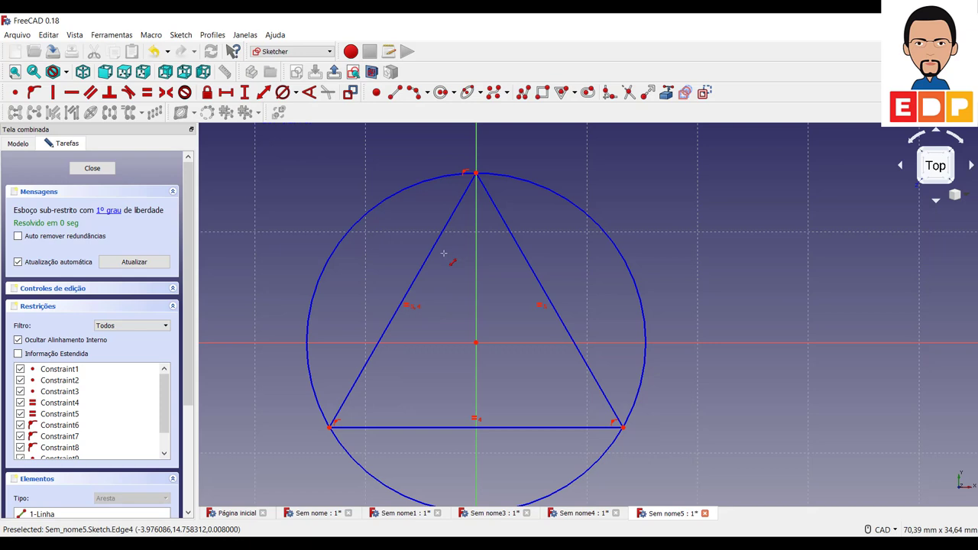
pyautogui.click(517, 243)
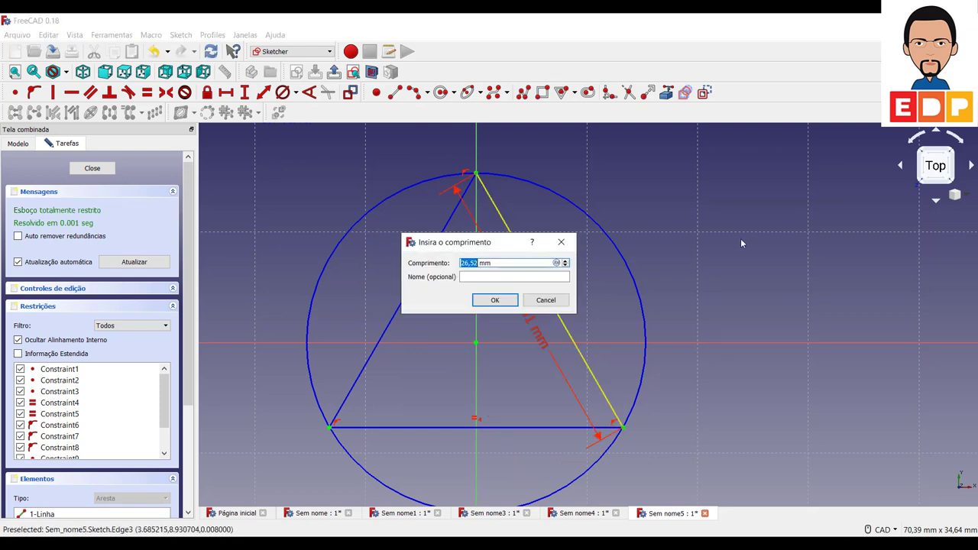
pyautogui.write('30')
pyautogui.press('Return')
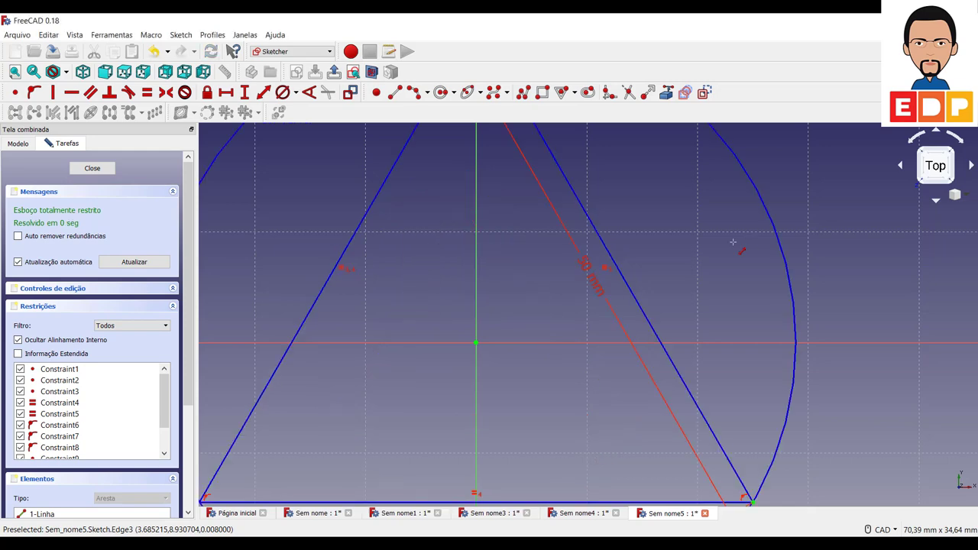
pyautogui.scroll(-5, 733, 242)
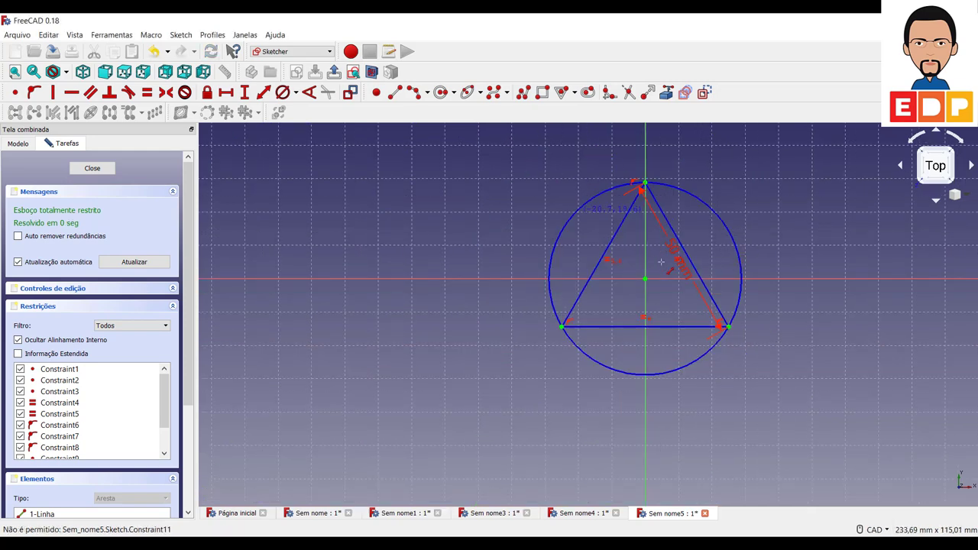
pyautogui.moveTo(660, 262)
pyautogui.mouseDown()
pyautogui.moveTo(771, 244)
pyautogui.moveTo(792, 203)
pyautogui.mouseUp()
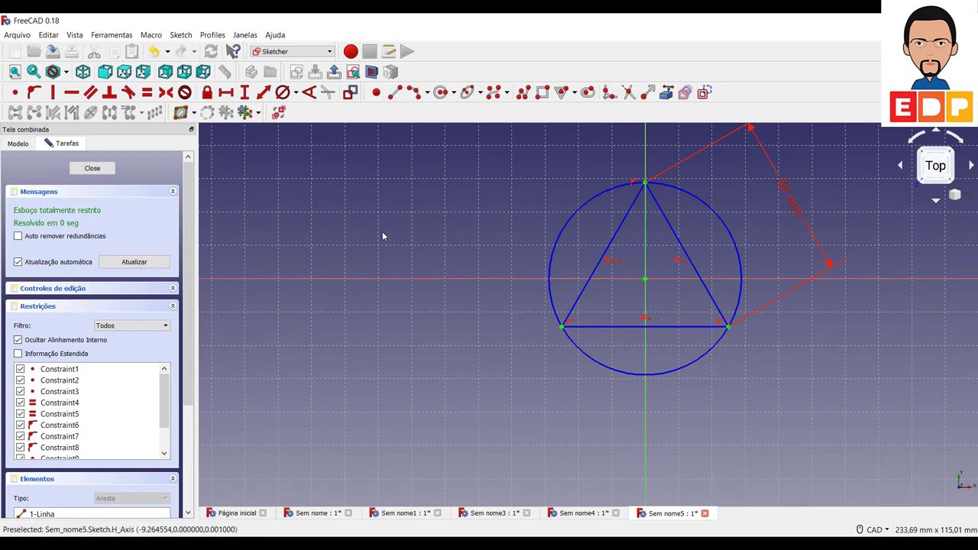
pyautogui.moveTo(383, 236); pyautogui.dragTo(251, 296, button='middle')
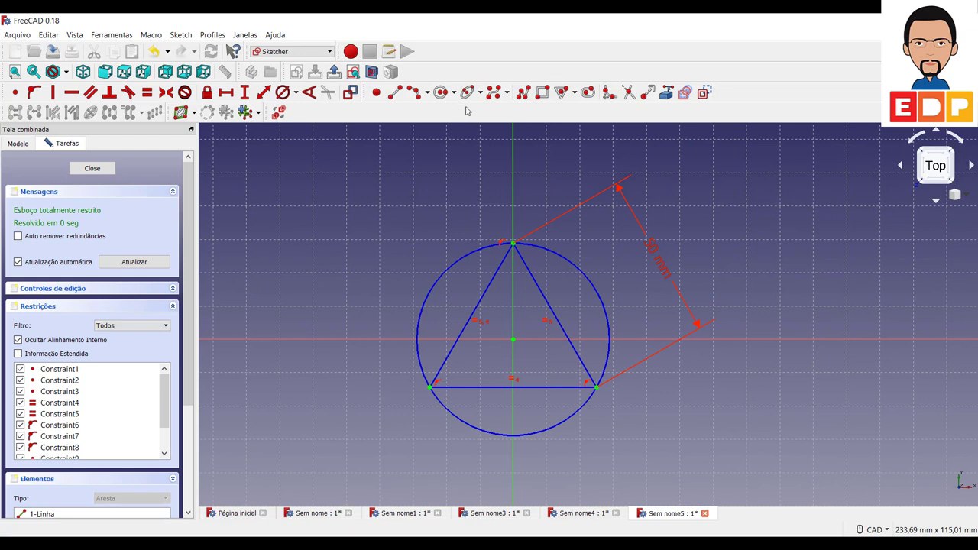
# Step: Draw a circle on the triangle's top corner and constrain its radius to 12.5 mm
pyautogui.click(441, 92)
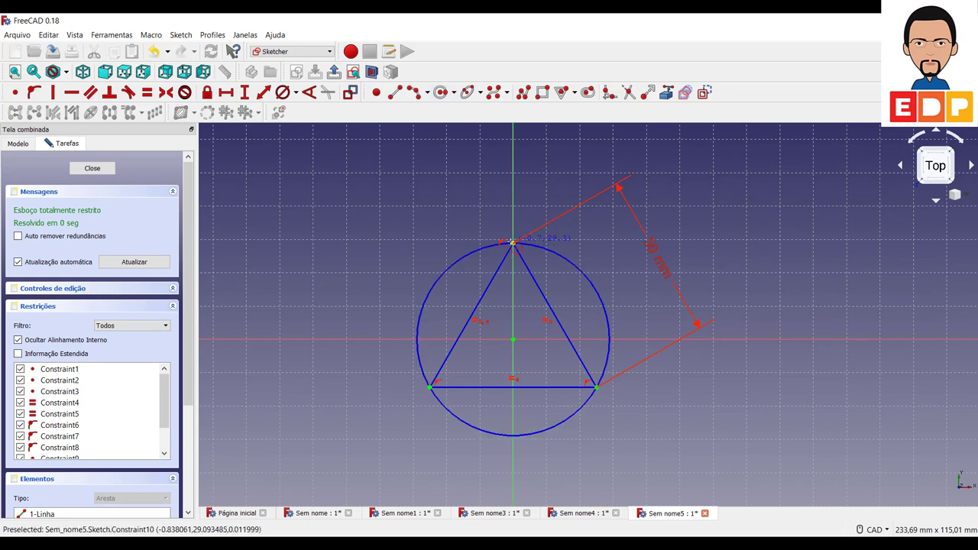
pyautogui.click(512, 243)
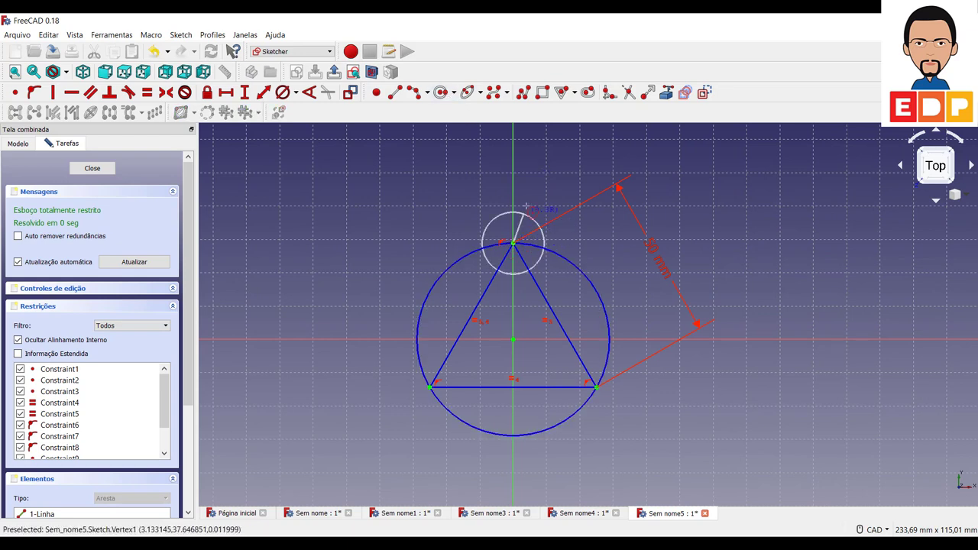
pyautogui.click(564, 243)
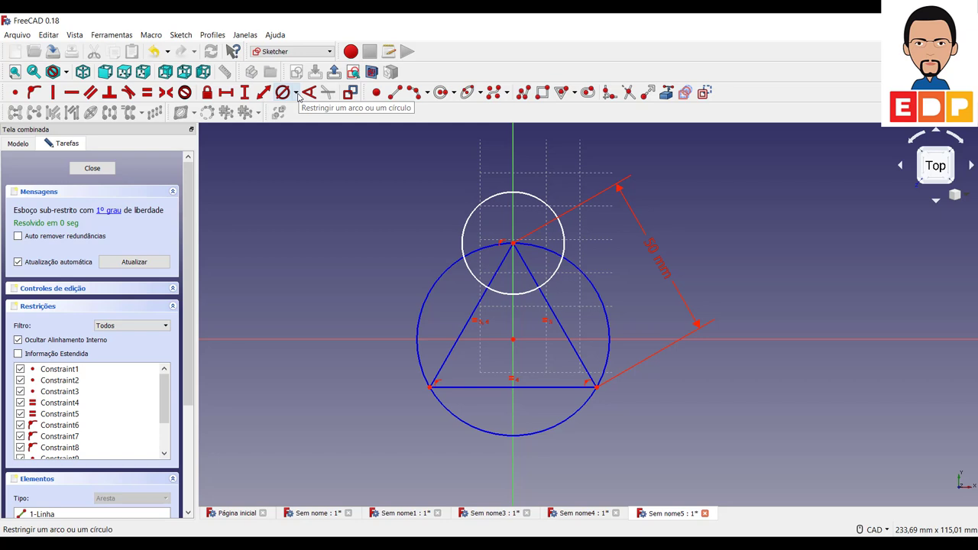
pyautogui.click(297, 93)
pyautogui.click(319, 107)
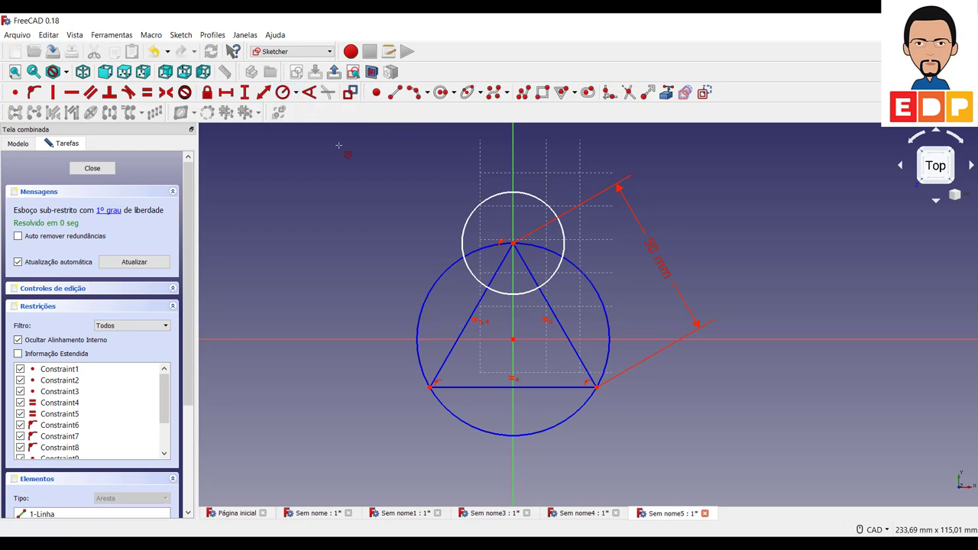
pyautogui.click(479, 209)
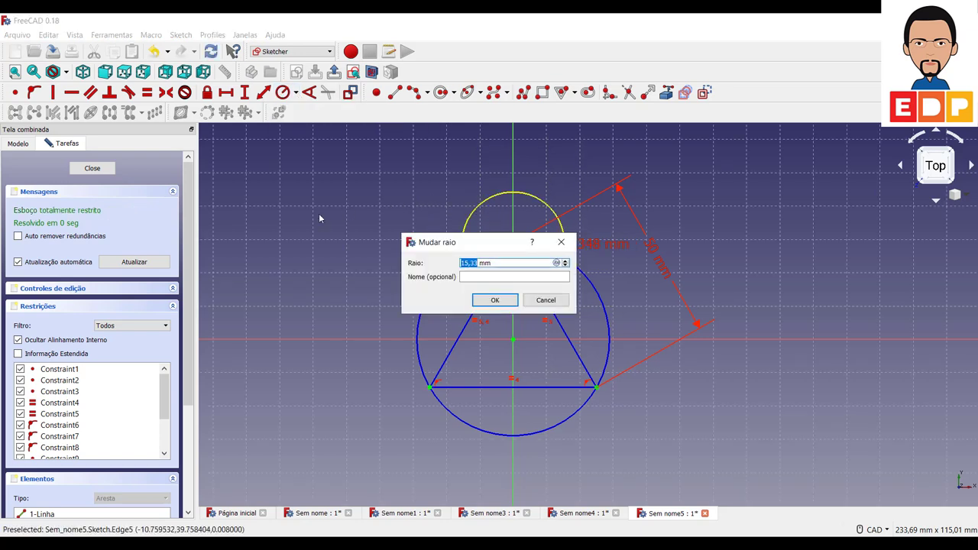
pyautogui.write('15')
pyautogui.press('Return')
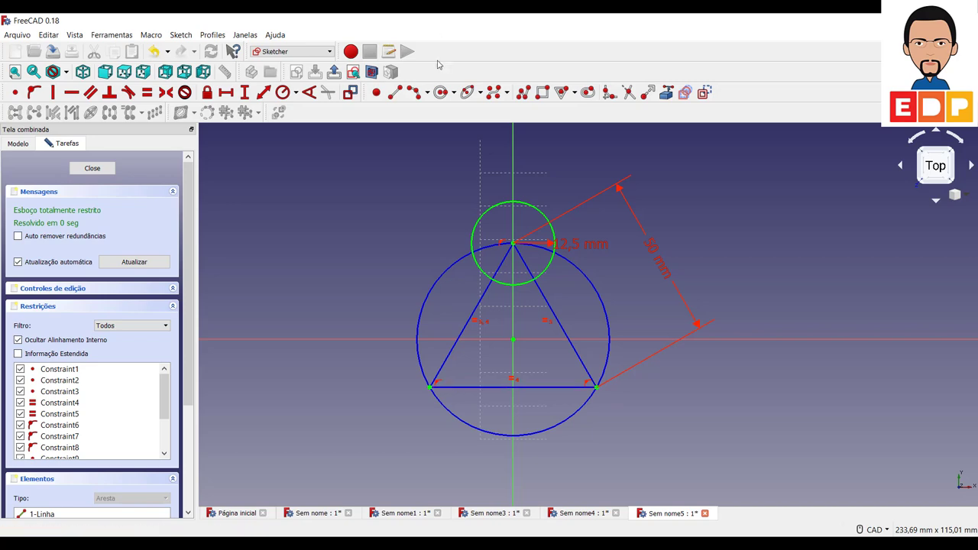
# Step: Add circles on the two lower triangle corners, then select all three circles
pyautogui.click(441, 91)
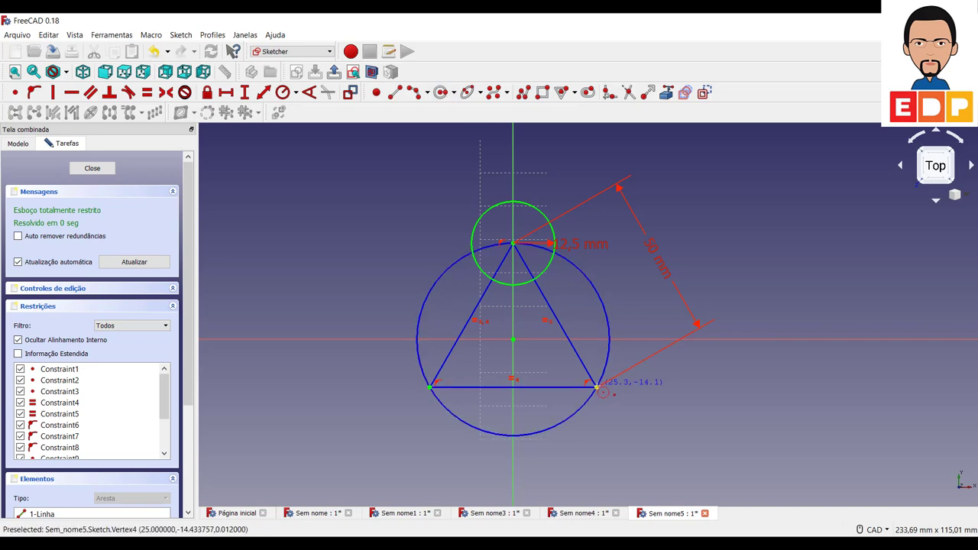
pyautogui.click(597, 388)
pyautogui.click(631, 388)
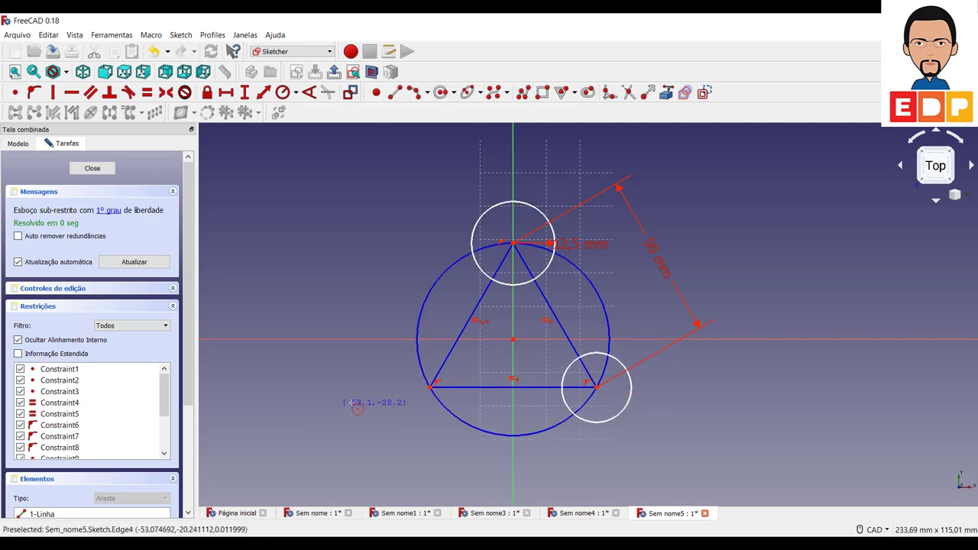
pyautogui.click(430, 387)
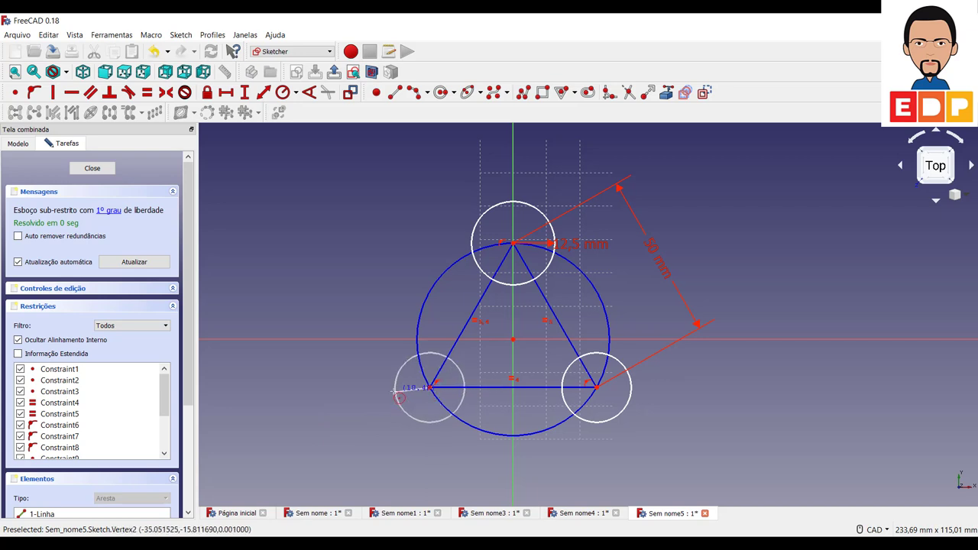
pyautogui.click(394, 393)
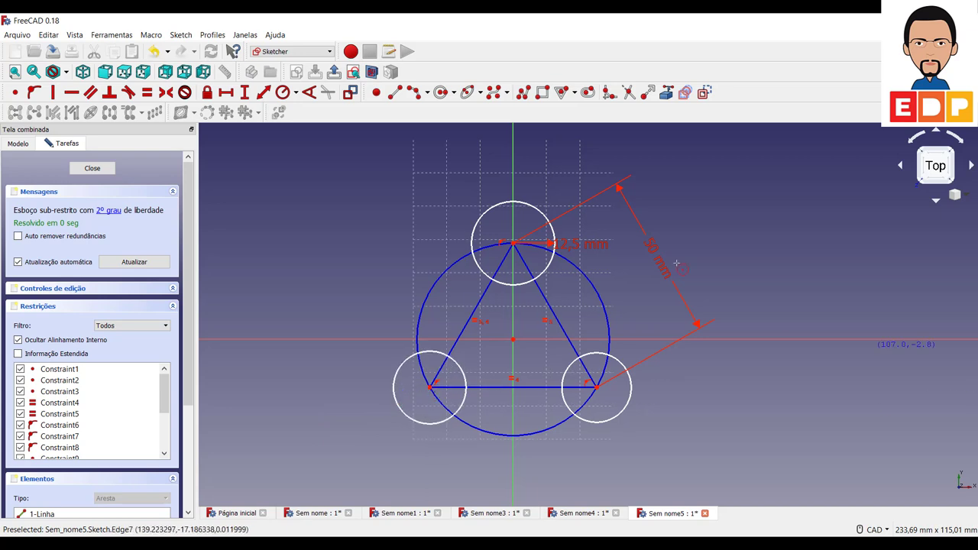
pyautogui.rightClick(441, 232)
pyautogui.click(544, 266)
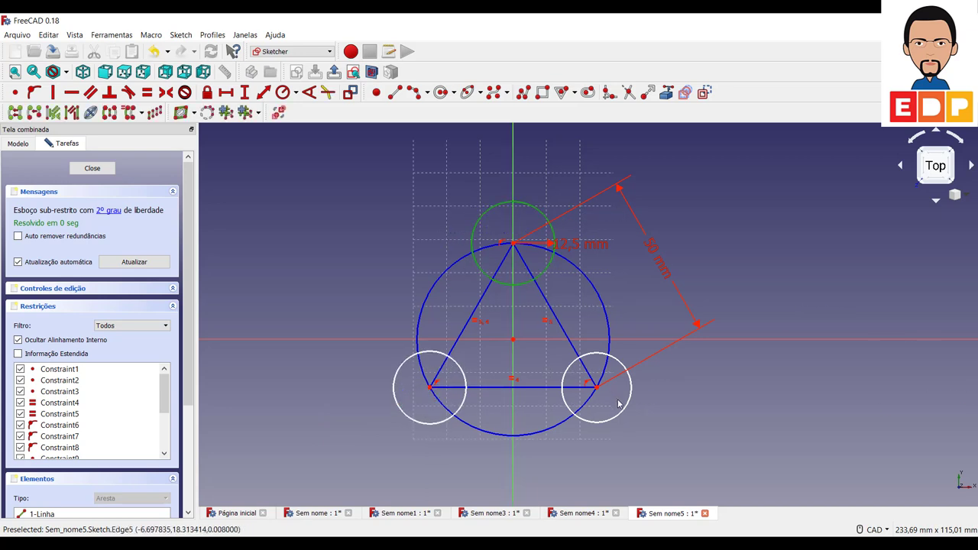
pyautogui.click(622, 416)
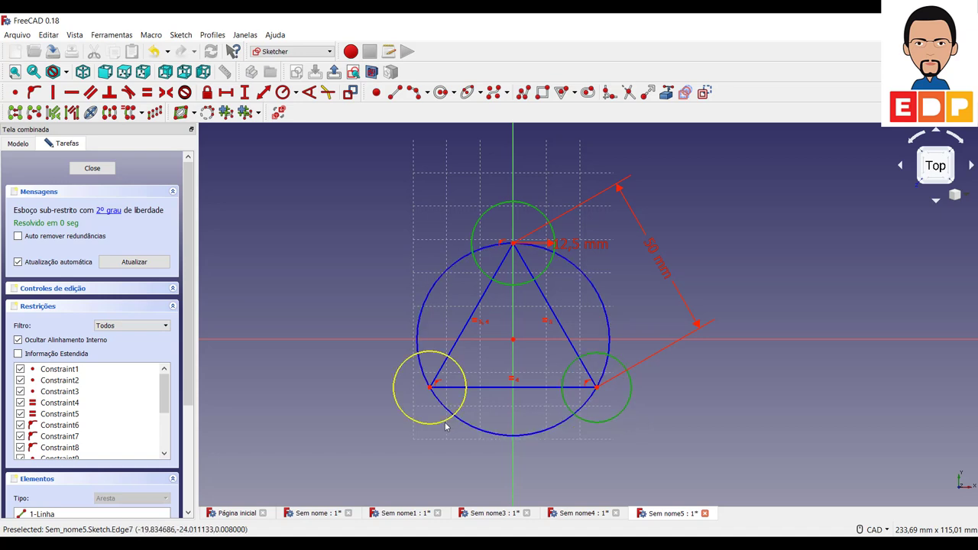
pyautogui.click(443, 422)
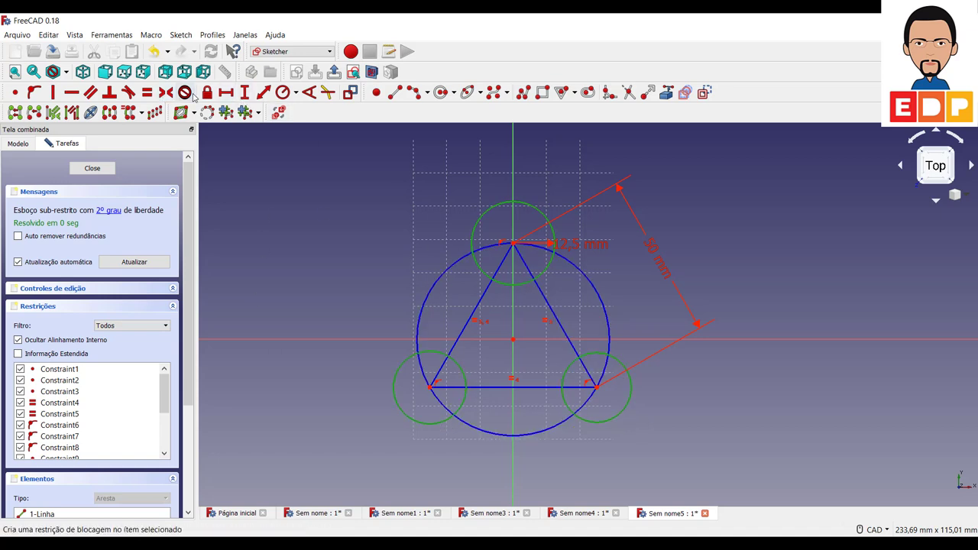
pyautogui.click(146, 93)
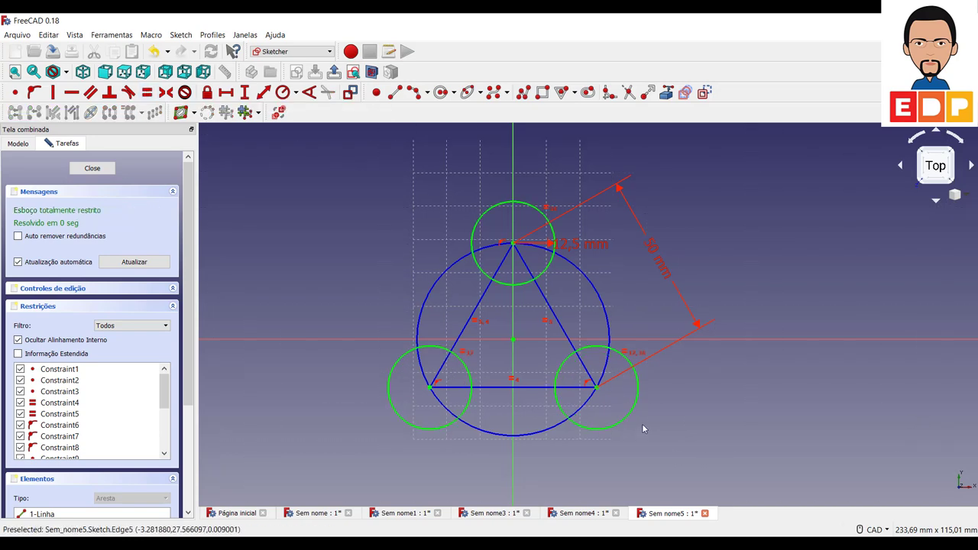
pyautogui.scroll(5, 643, 429)
pyautogui.scroll(-7, 644, 428)
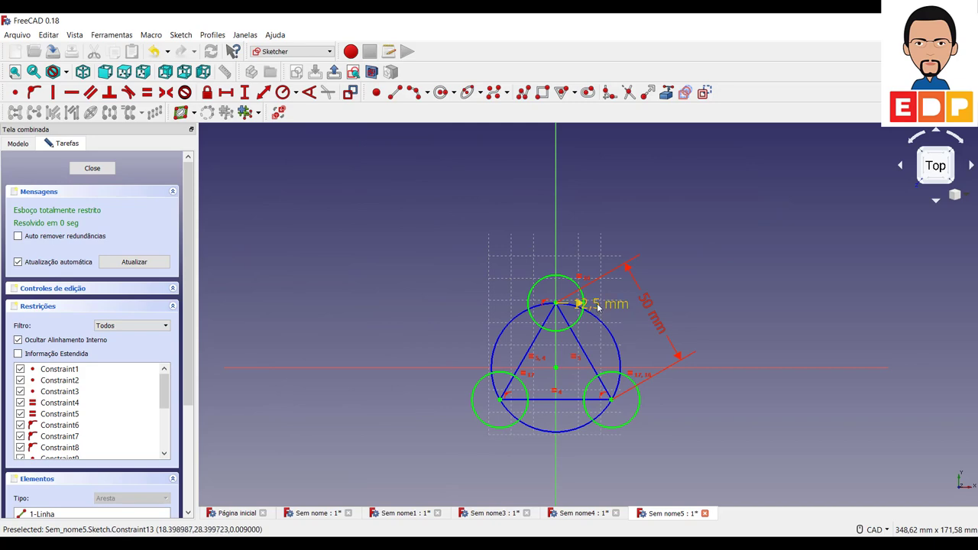
pyautogui.moveTo(598, 305); pyautogui.dragTo(461, 298)
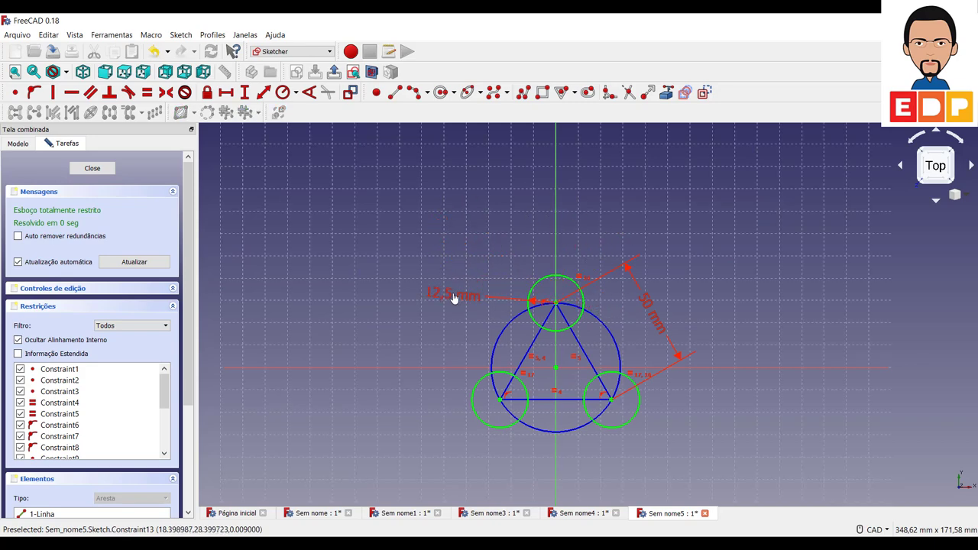
pyautogui.scroll(-5, 611, 364)
pyautogui.scroll(5, 611, 365)
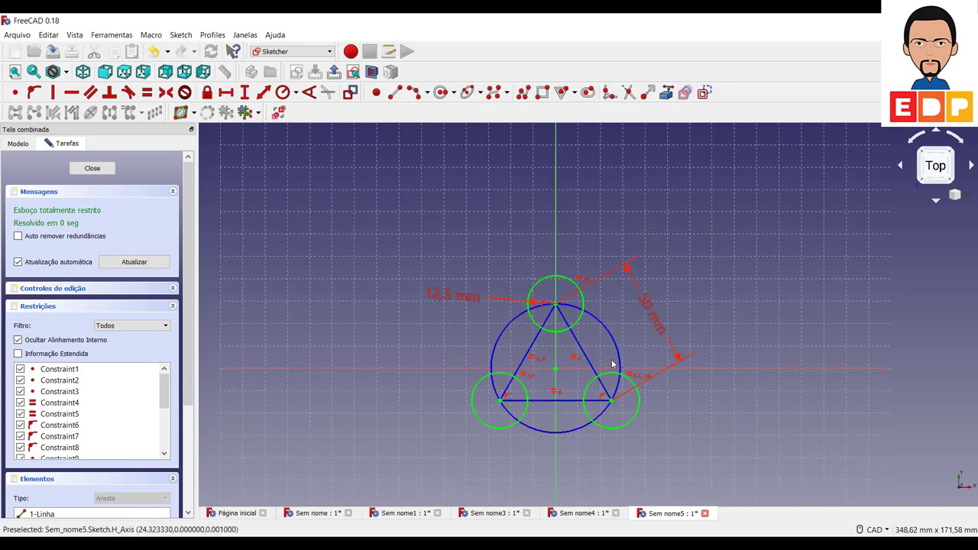
pyautogui.scroll(4, 658, 338)
pyautogui.scroll(-3, 661, 337)
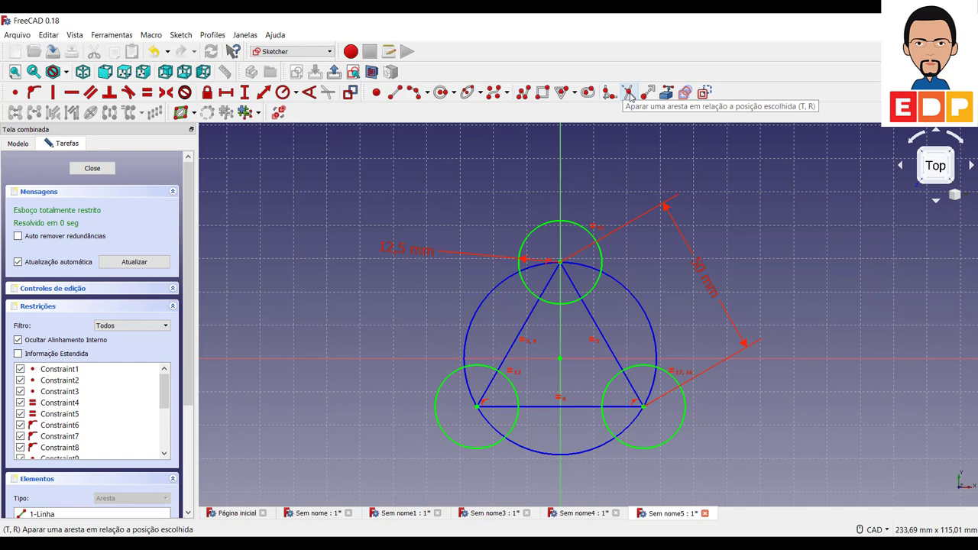
# Step: Trim away the inner arcs of the three corner circles, leaving only the outer lobes
pyautogui.click(630, 94)
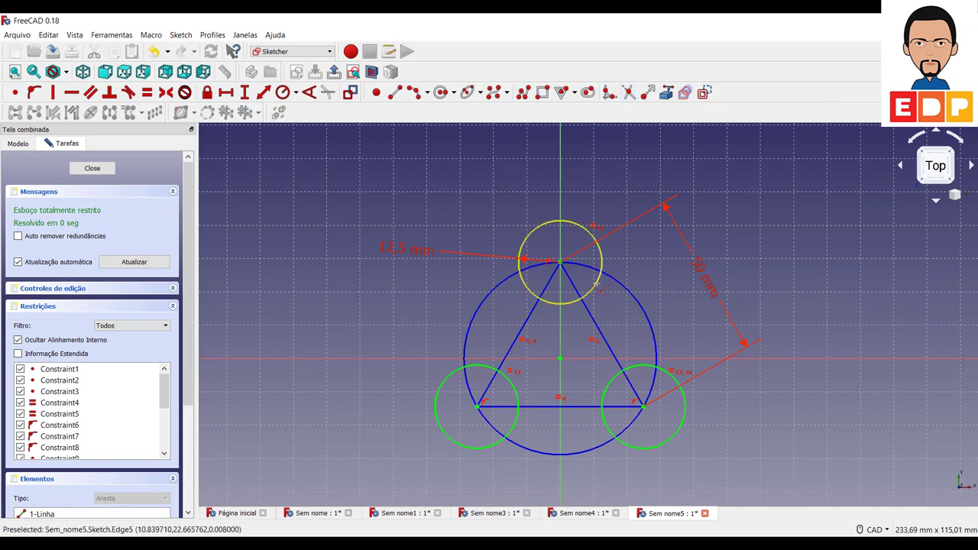
pyautogui.click(598, 285)
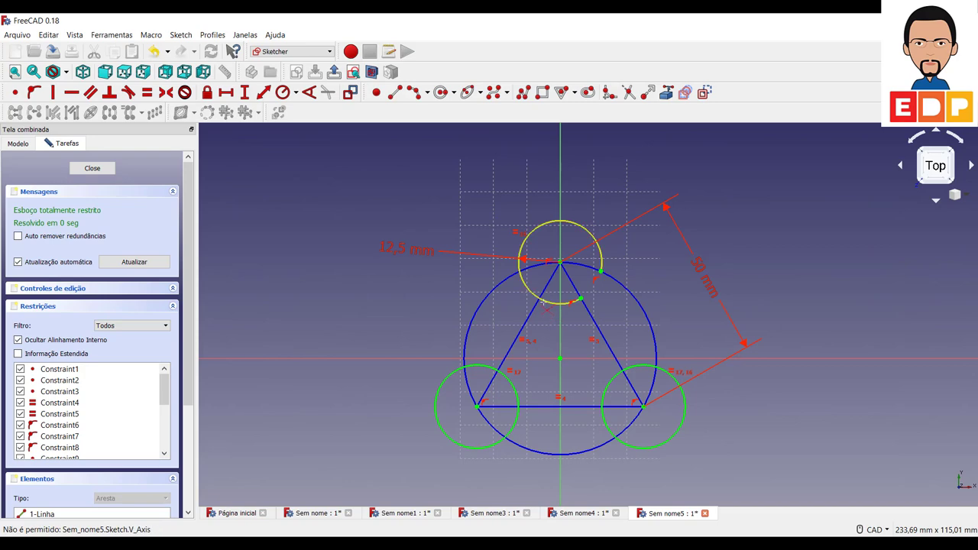
pyautogui.click(546, 304)
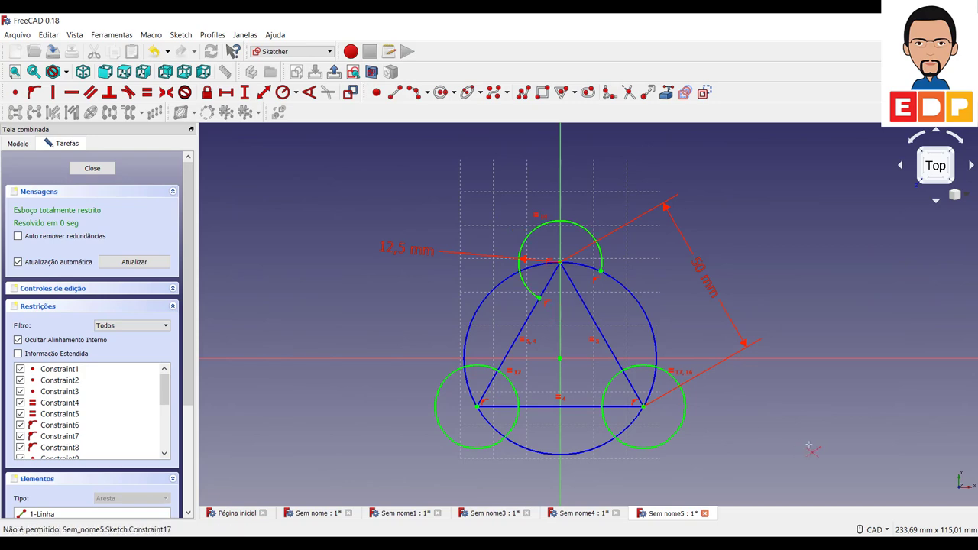
pyautogui.click(609, 390)
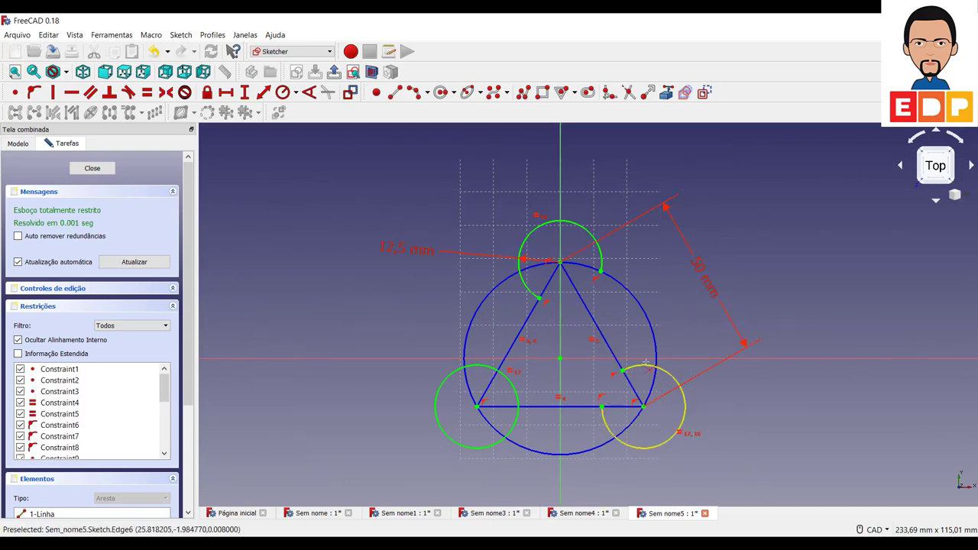
pyautogui.click(643, 371)
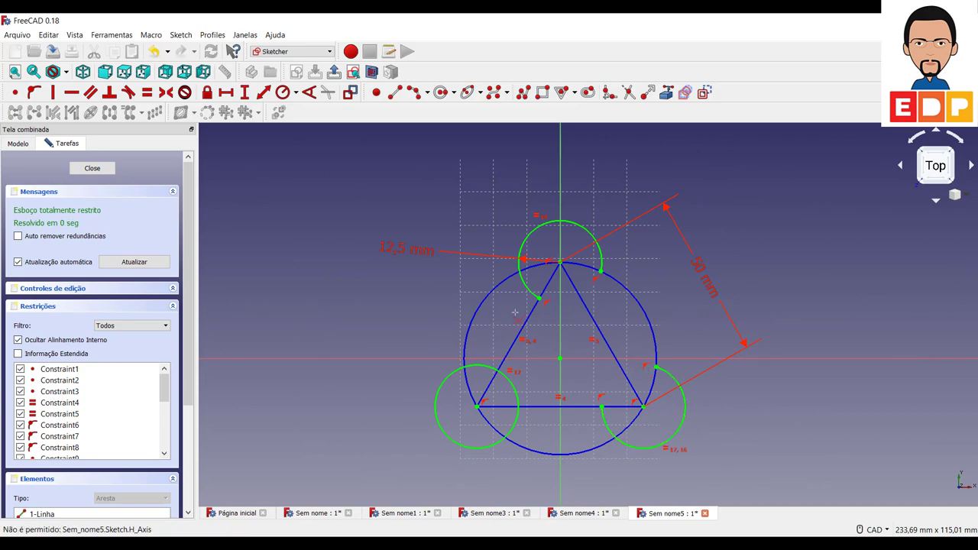
pyautogui.click(528, 290)
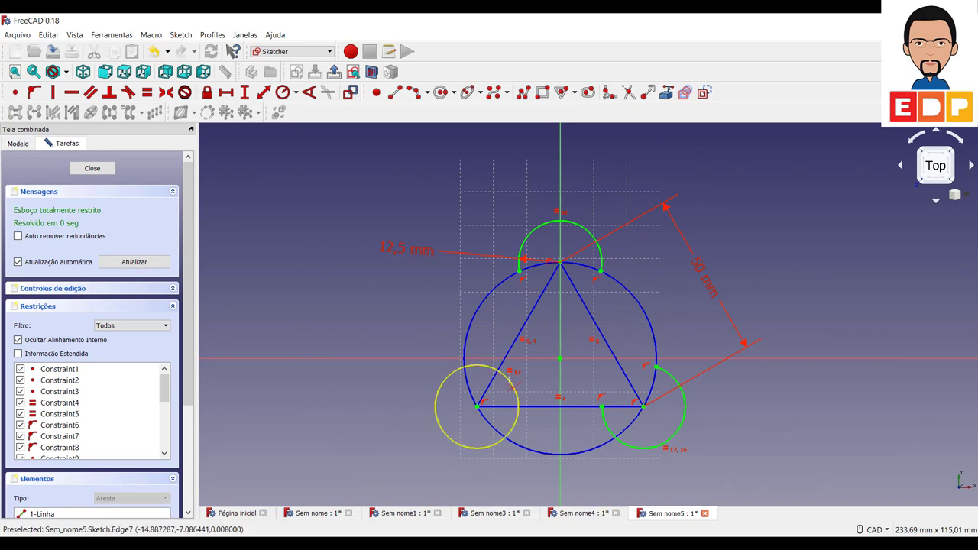
pyautogui.click(509, 380)
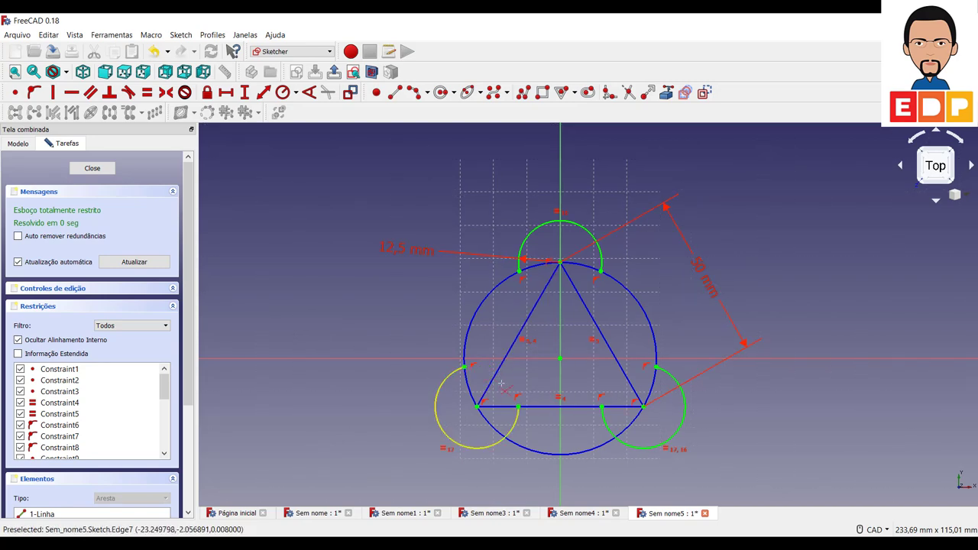
pyautogui.click(481, 368)
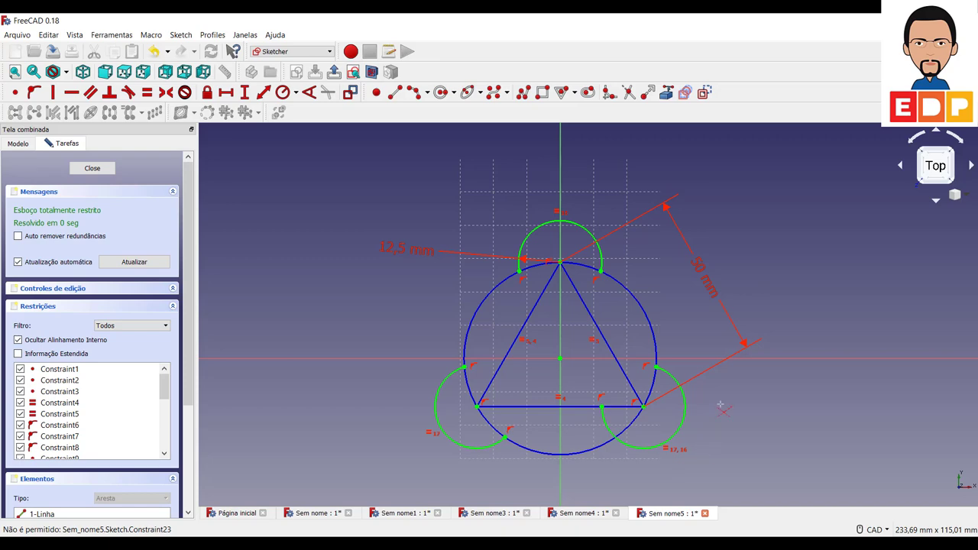
pyautogui.click(611, 428)
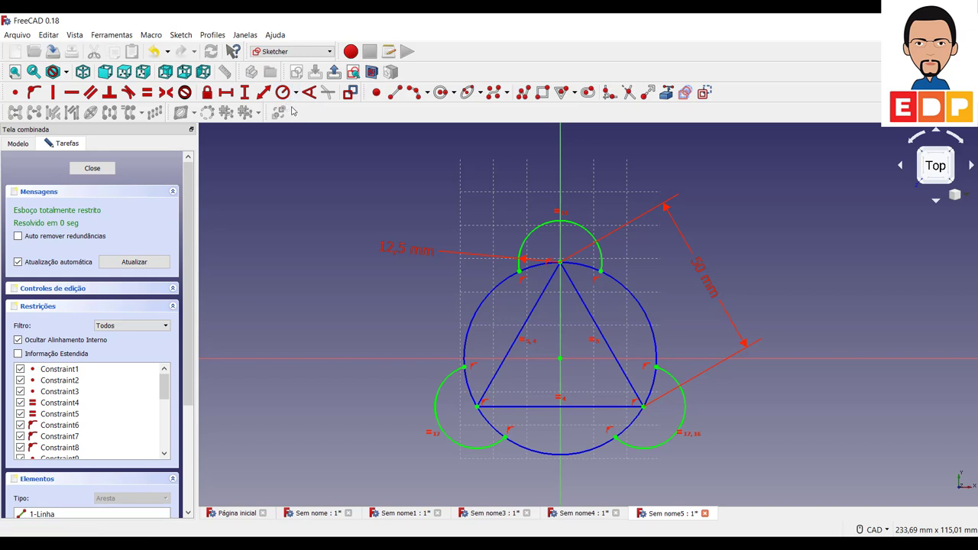
pyautogui.click(428, 95)
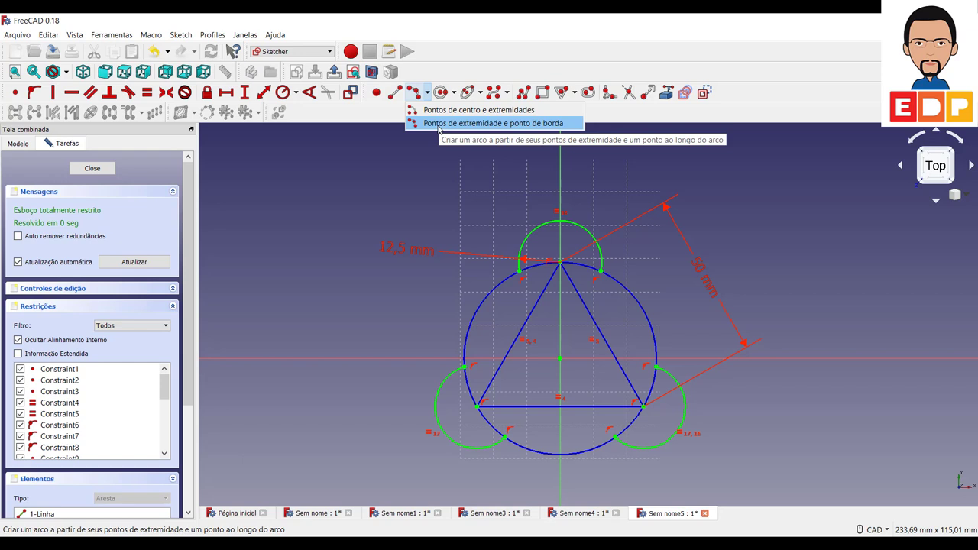
# Step: Draw an arc from the top lobe's right end to the lower-right lobe, touching the triangle's right edge
pyautogui.click(438, 124)
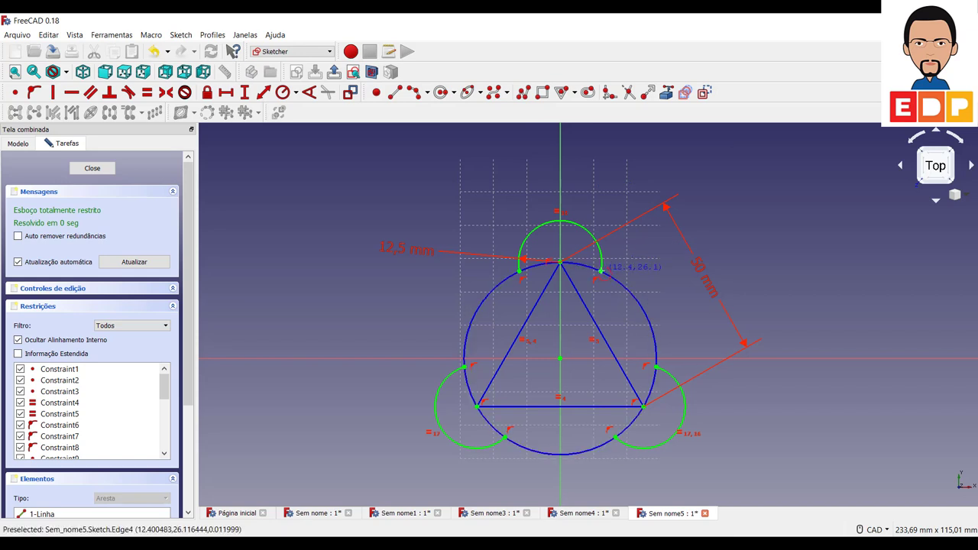
pyautogui.click(601, 274)
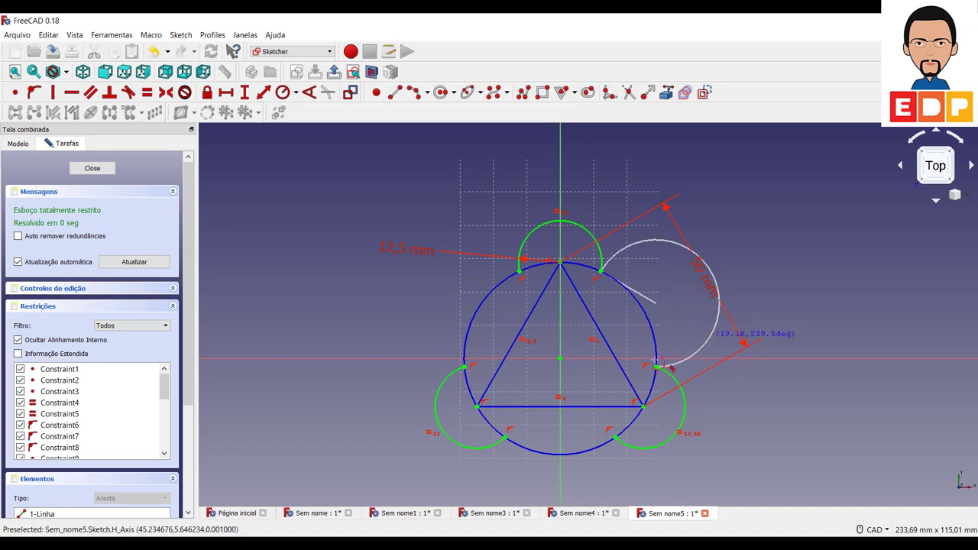
pyautogui.click(658, 351)
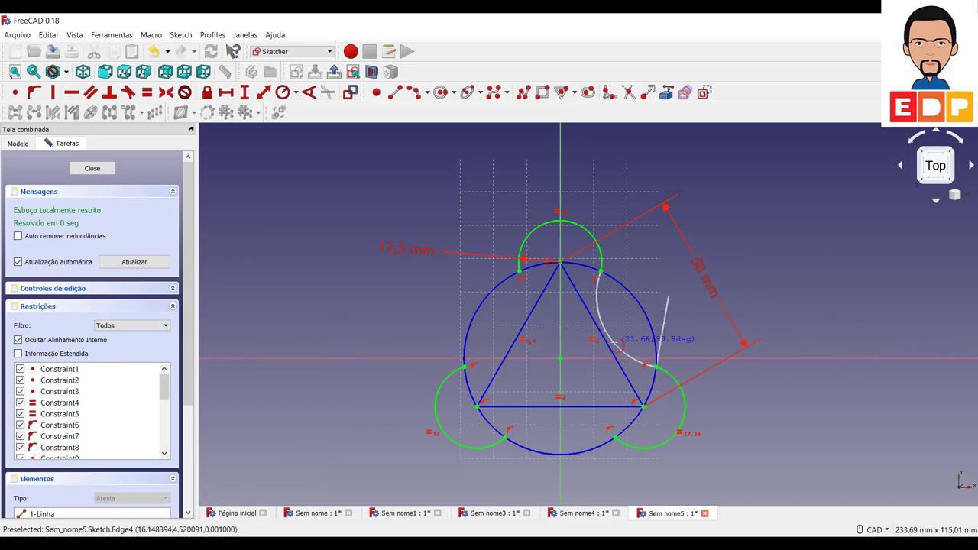
pyautogui.scroll(2, 615, 341)
pyautogui.scroll(2, 617, 344)
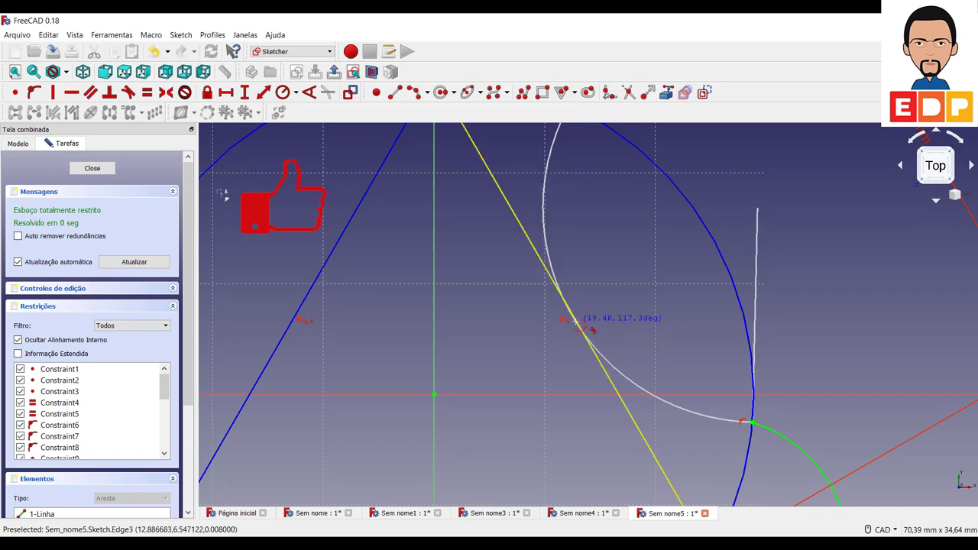
pyautogui.click(574, 322)
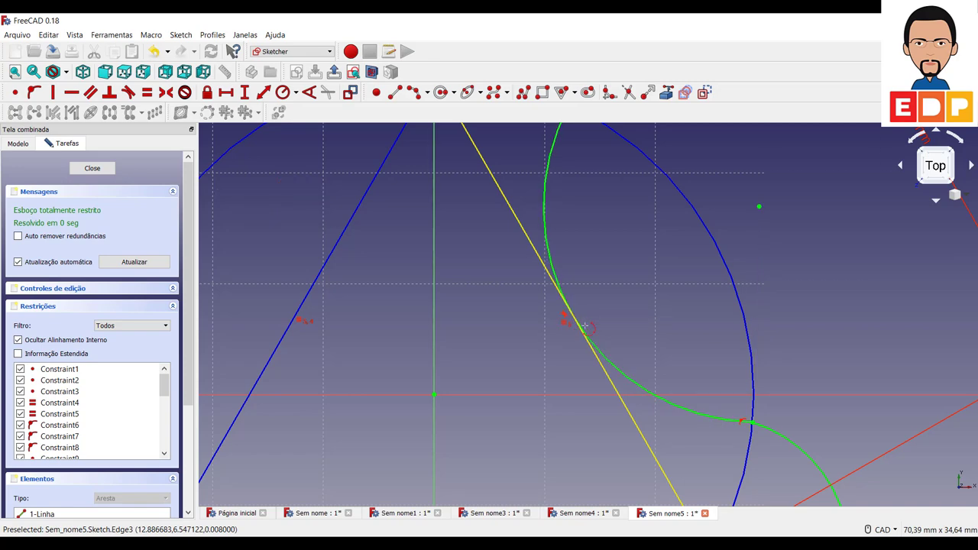
pyautogui.scroll(-5, 633, 341)
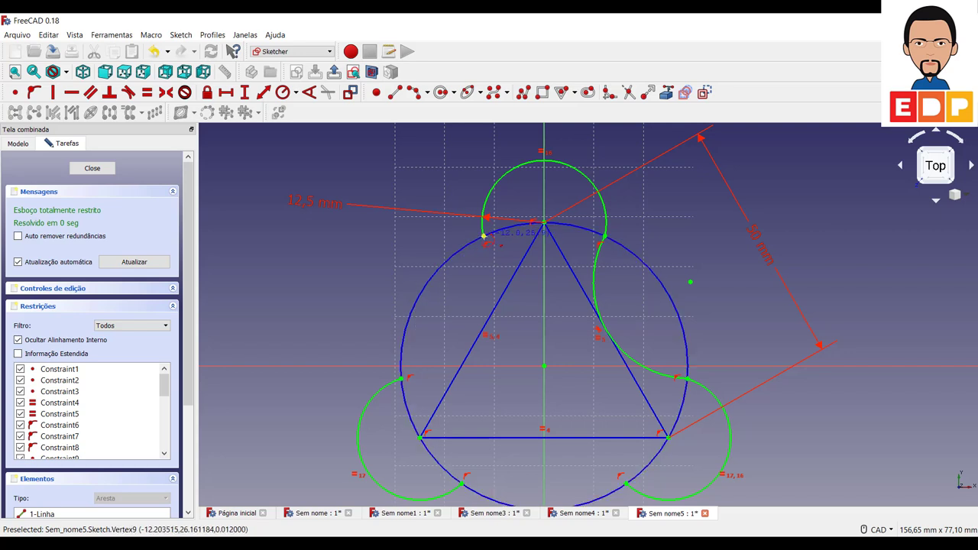
# Step: Draw a matching arc from the top lobe's left end to the lower-left lobe, touching the left edge
pyautogui.click(483, 242)
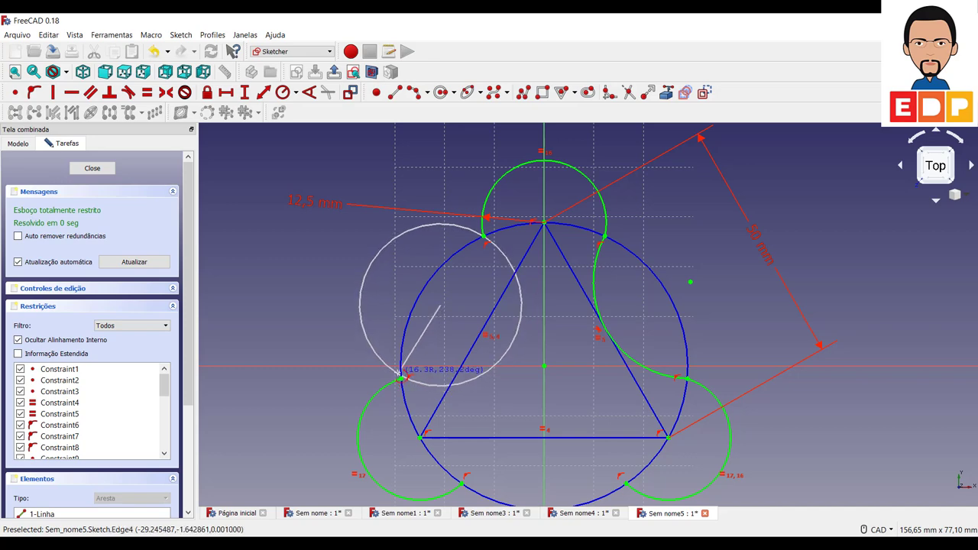
pyautogui.scroll(3, 402, 381)
pyautogui.scroll(1, 405, 384)
pyautogui.scroll(1, 407, 386)
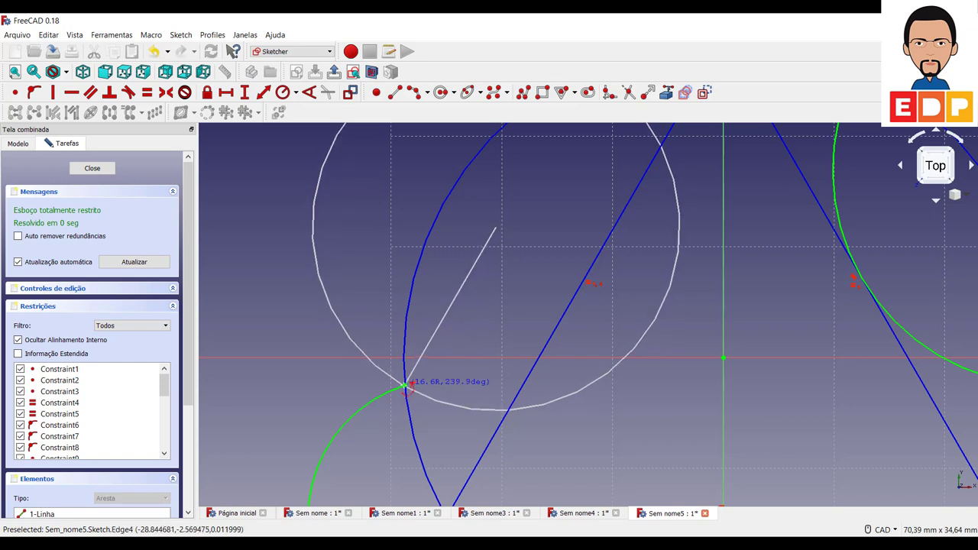
pyautogui.click(405, 384)
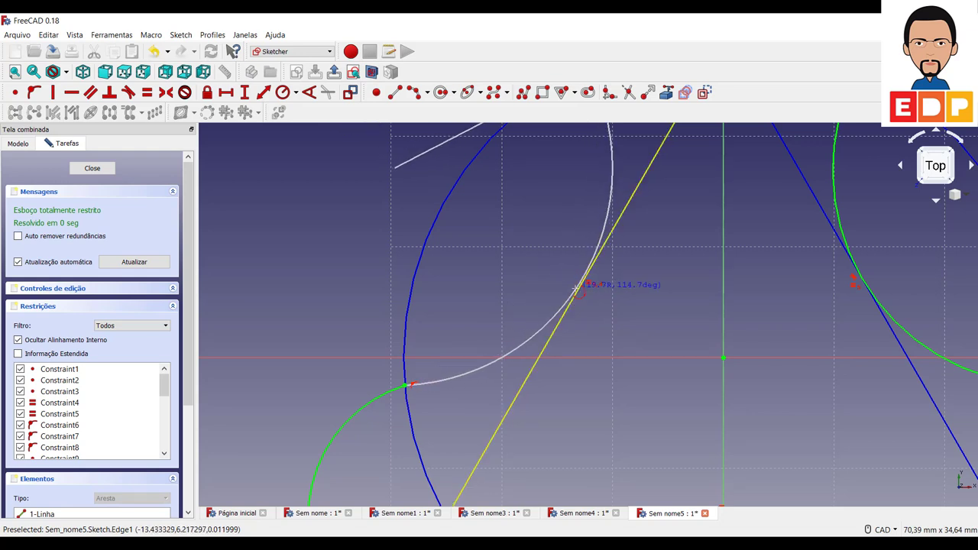
pyautogui.click(578, 289)
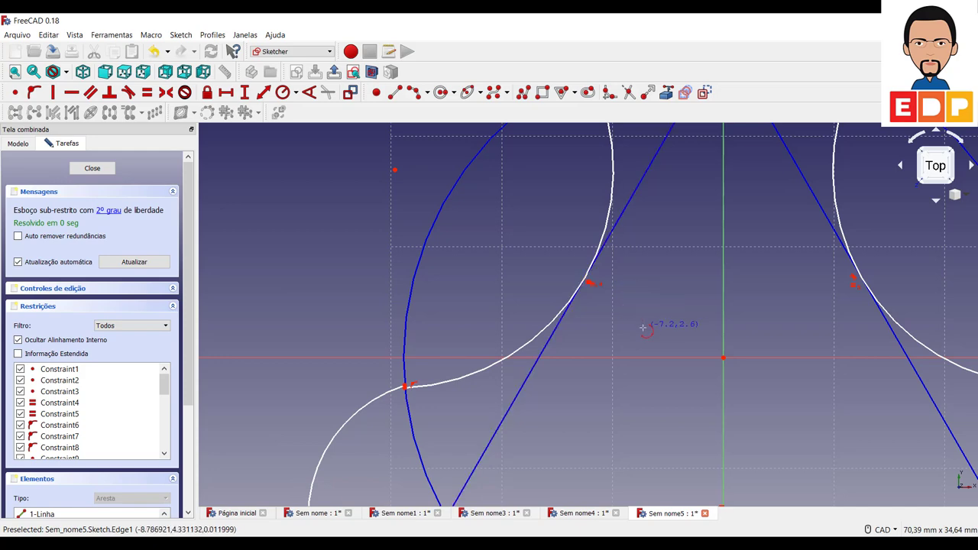
pyautogui.scroll(3, 642, 338)
pyautogui.scroll(-5, 646, 348)
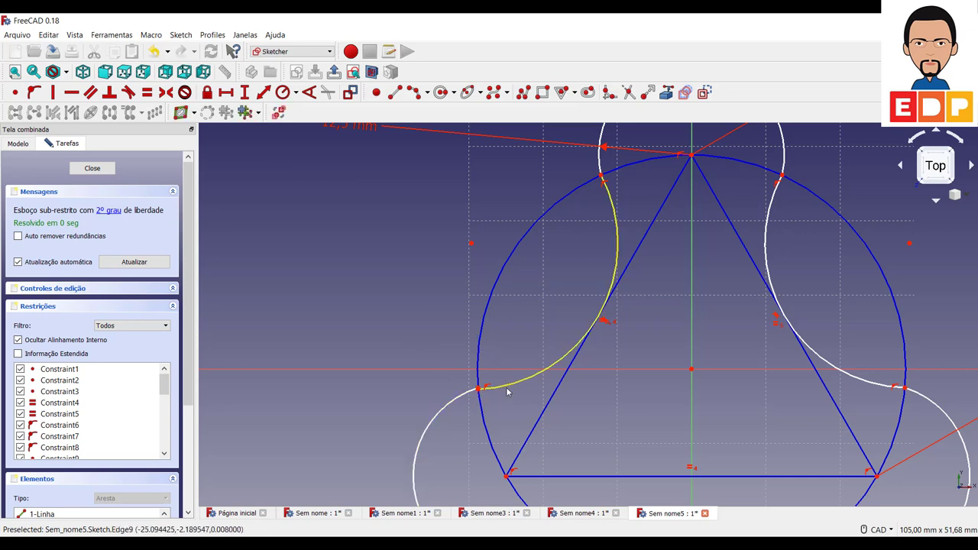
# Step: Make the left arc's end coincident with the lower-left lobe at their junction
pyautogui.moveTo(501, 388); pyautogui.dragTo(491, 389)
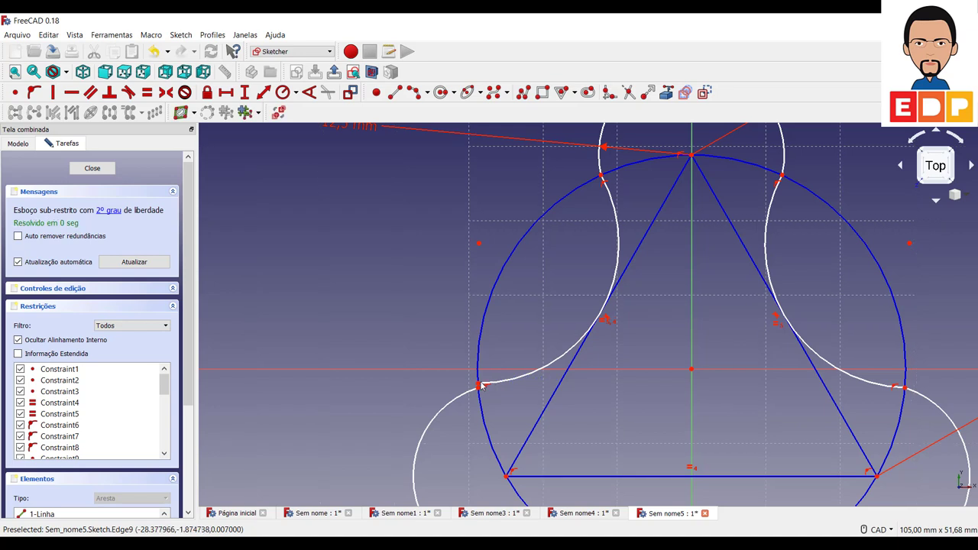
pyautogui.click(478, 385)
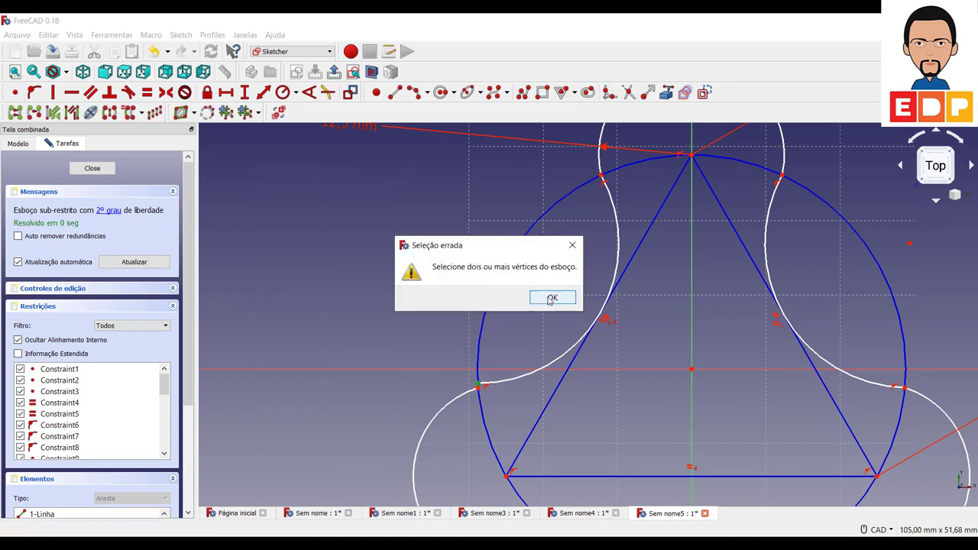
pyautogui.click(552, 298)
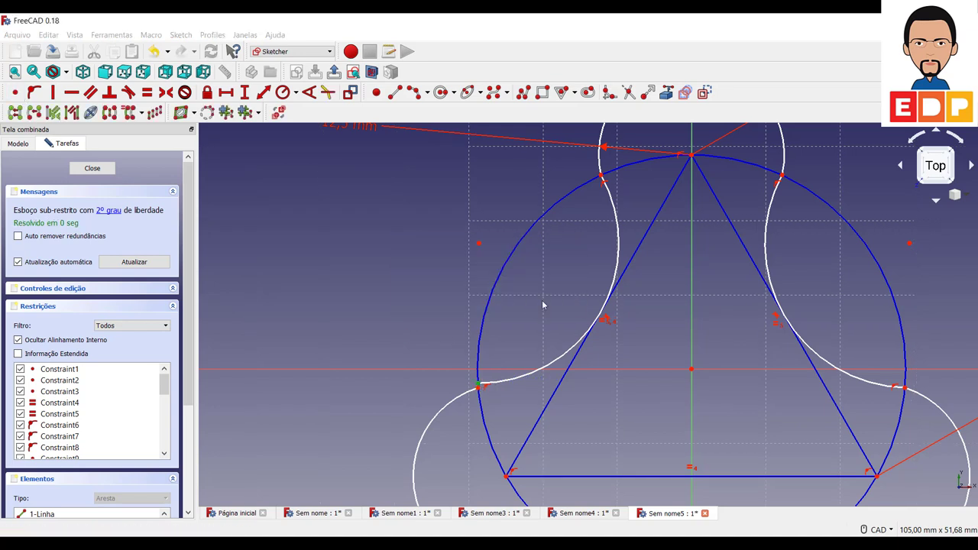
pyautogui.click(478, 388)
pyautogui.click(14, 91)
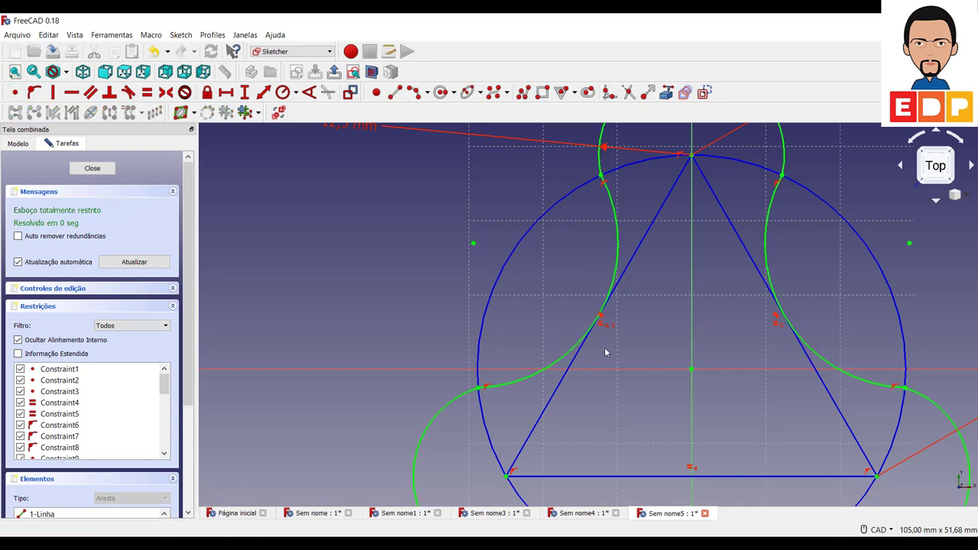
pyautogui.scroll(-2, 710, 381)
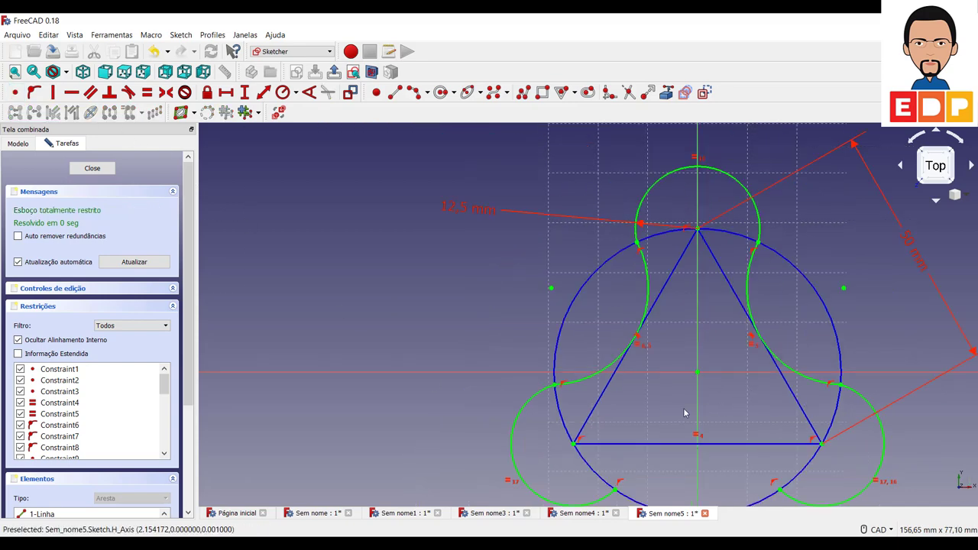
pyautogui.moveTo(684, 413); pyautogui.dragTo(471, 330, button='middle')
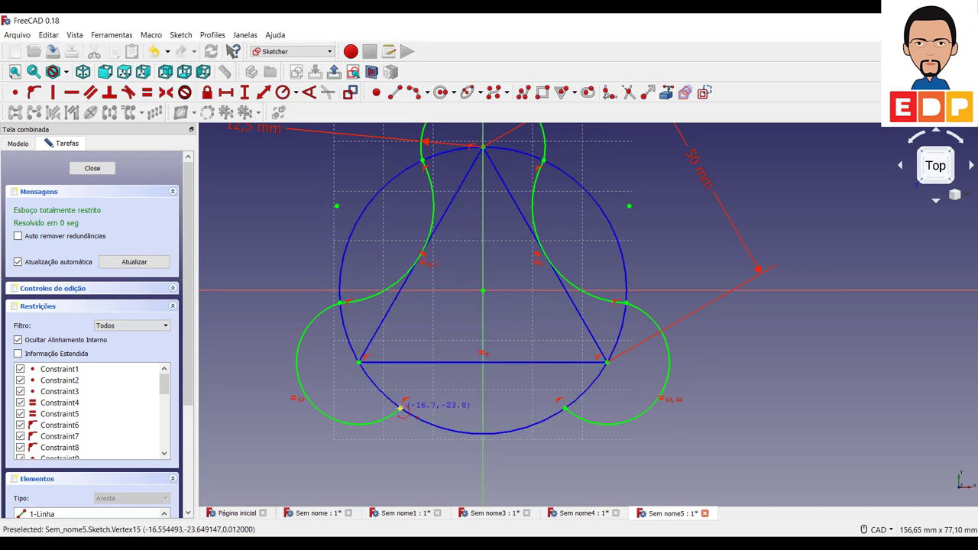
# Step: Draw the bottom arc joining the lower-left and lower-right lobes against the triangle's bottom edge
pyautogui.click(401, 409)
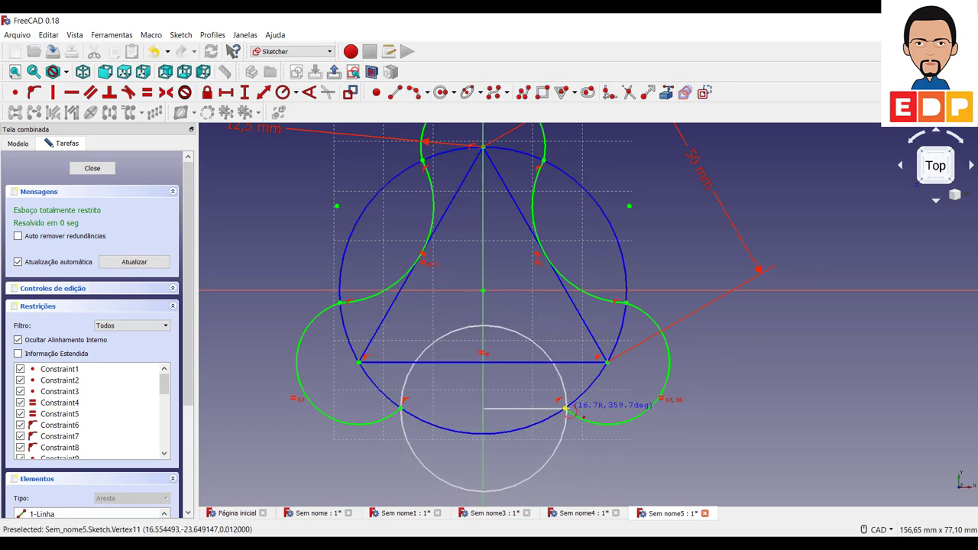
pyautogui.click(566, 413)
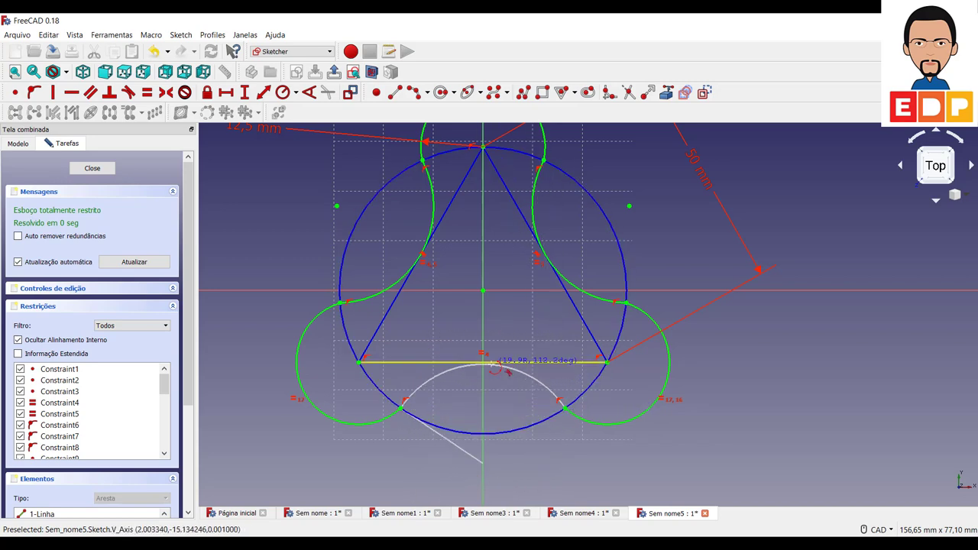
pyautogui.click(507, 373)
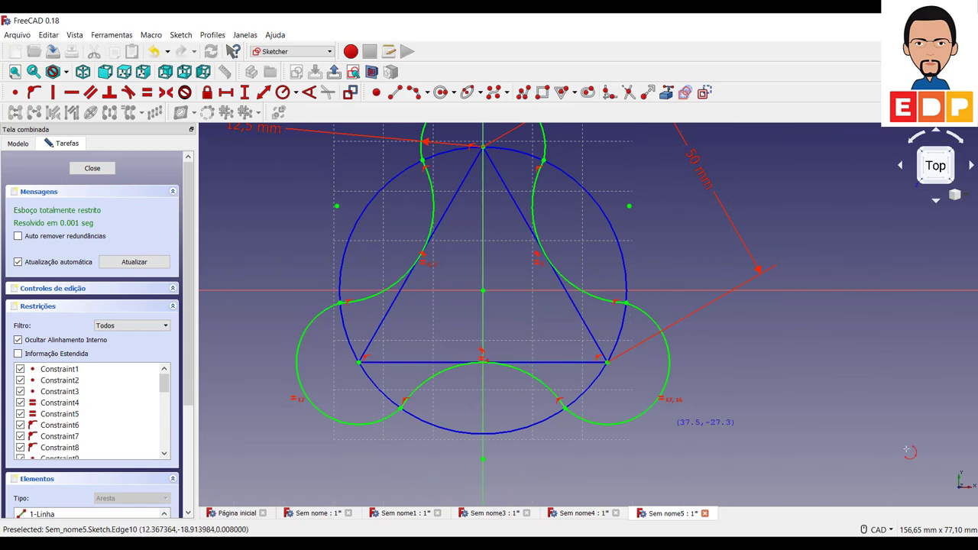
pyautogui.scroll(-5, 860, 394)
pyautogui.scroll(8, 860, 394)
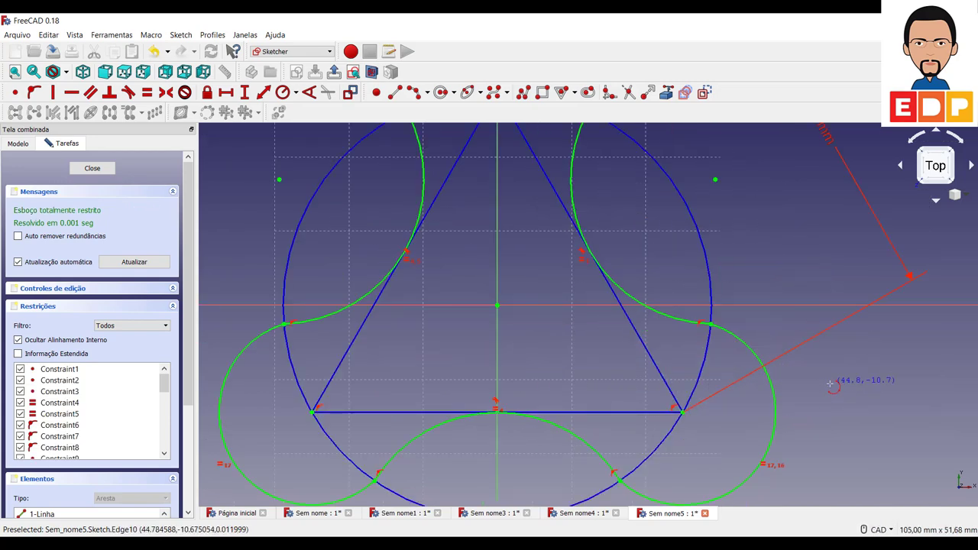
pyautogui.scroll(-4, 862, 397)
pyautogui.scroll(2, 864, 408)
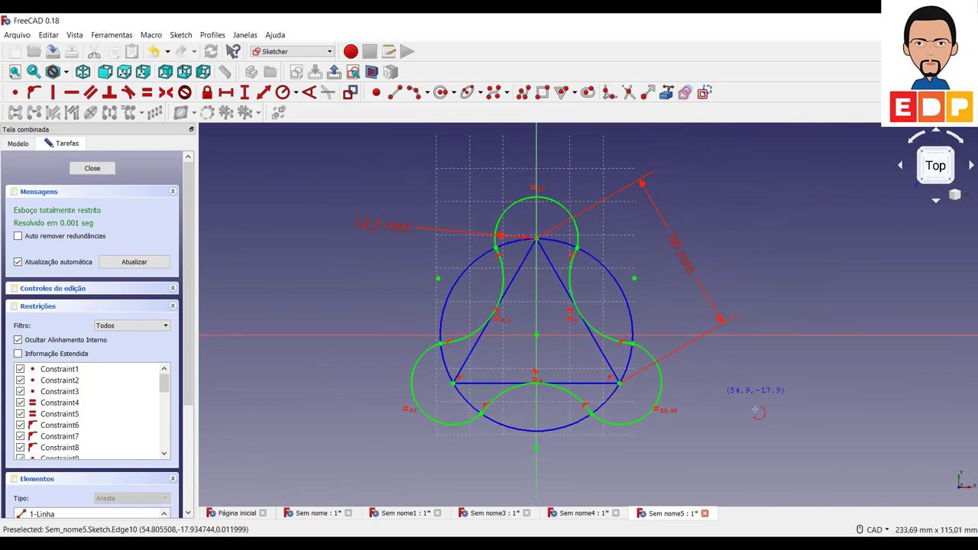
pyautogui.scroll(3, 795, 371)
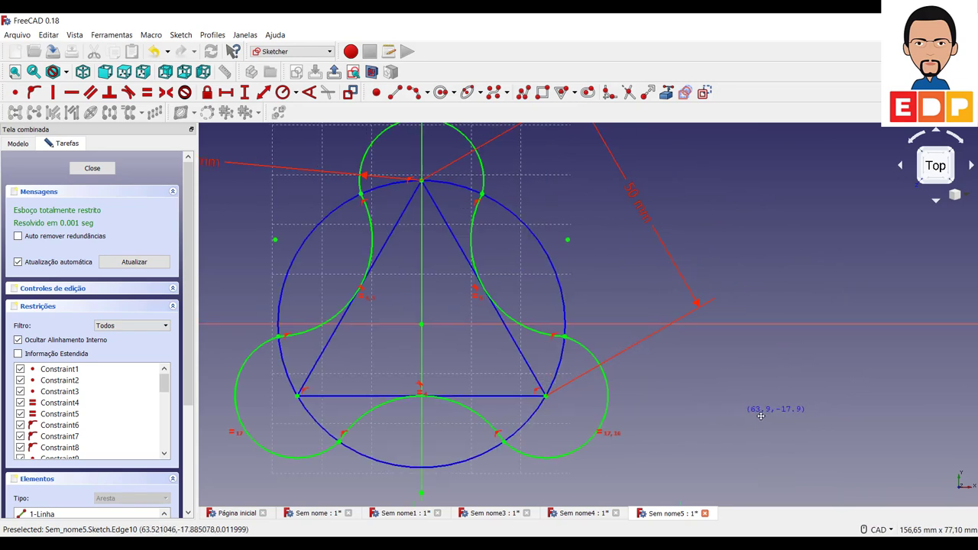
pyautogui.moveTo(738, 412); pyautogui.dragTo(848, 412, button='middle')
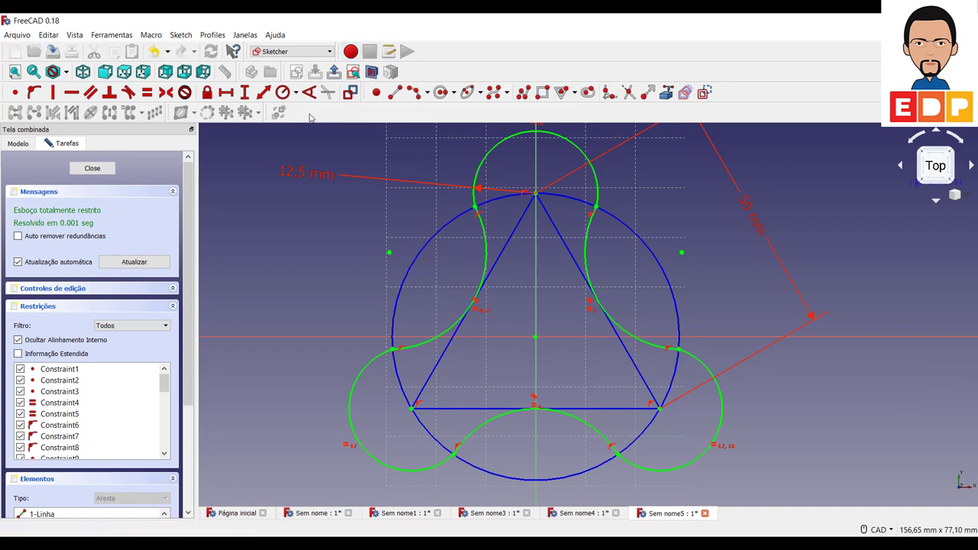
# Step: Draw hole circles centred on the three triangle corners and on the origin
pyautogui.click(504, 98)
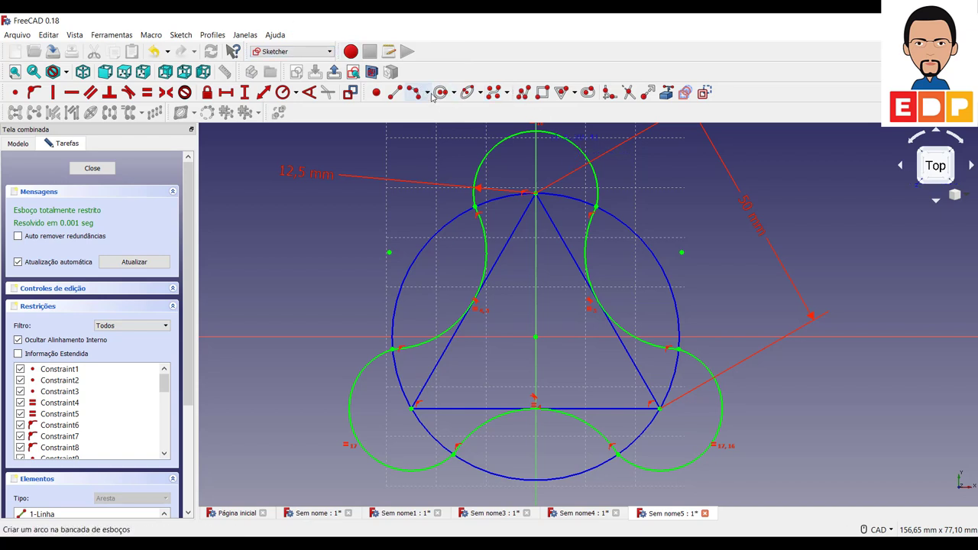
pyautogui.click(411, 409)
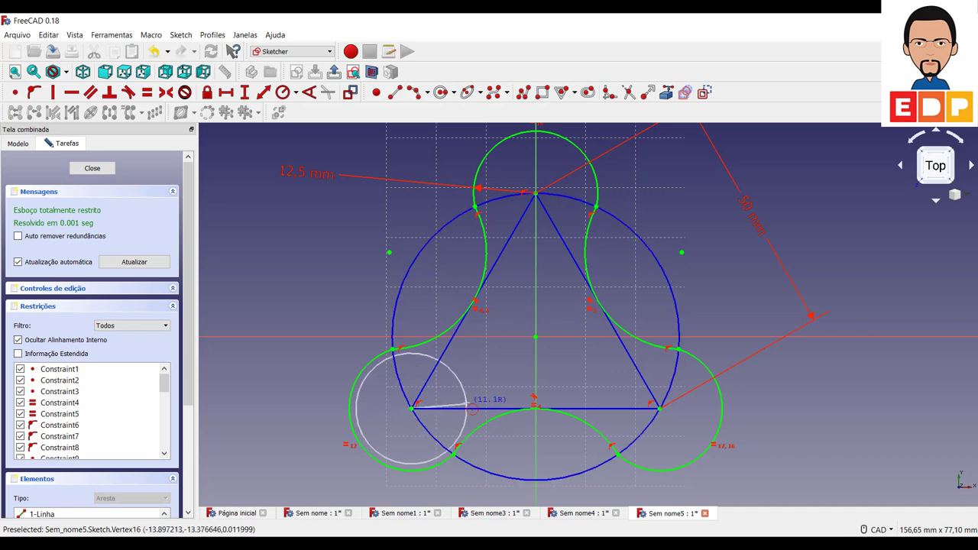
pyautogui.click(453, 409)
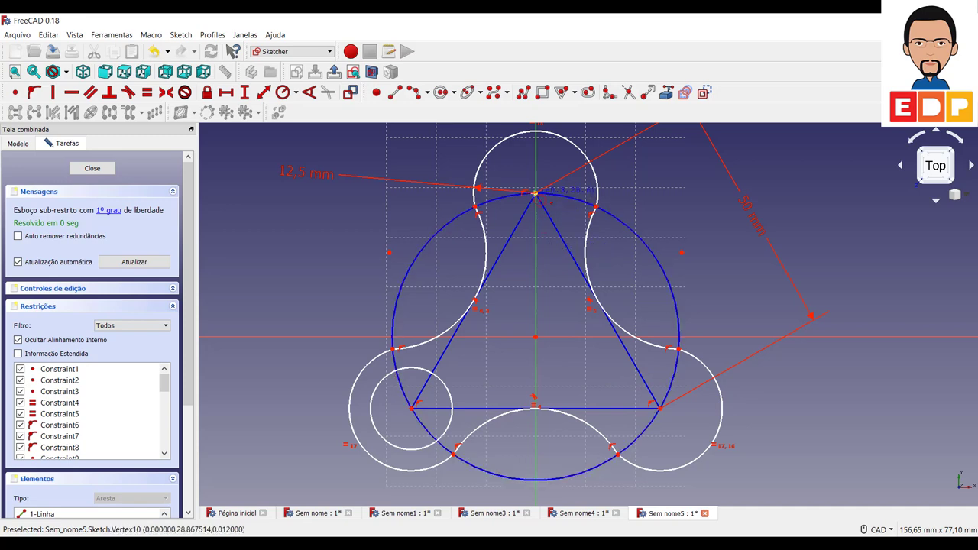
pyautogui.click(534, 193)
pyautogui.click(560, 168)
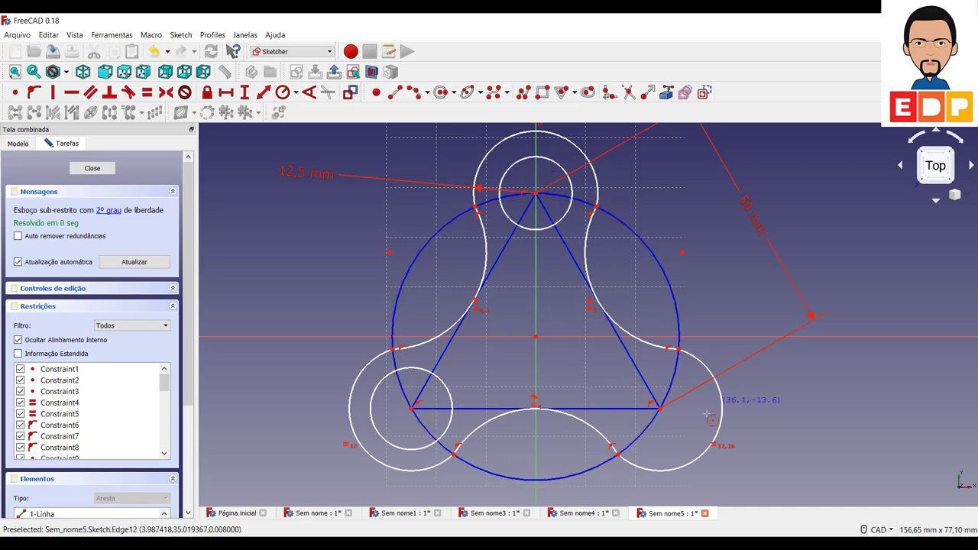
pyautogui.click(659, 409)
pyautogui.click(698, 422)
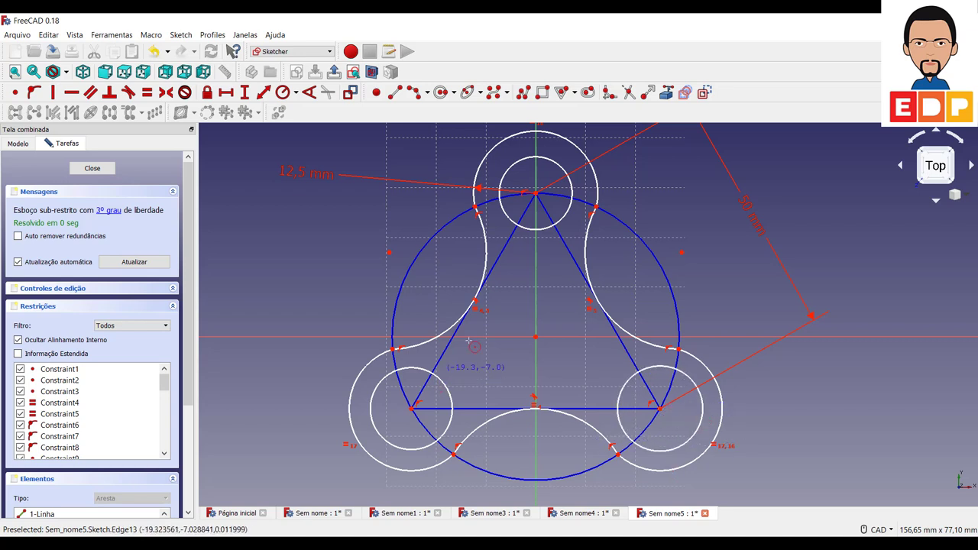
pyautogui.click(535, 336)
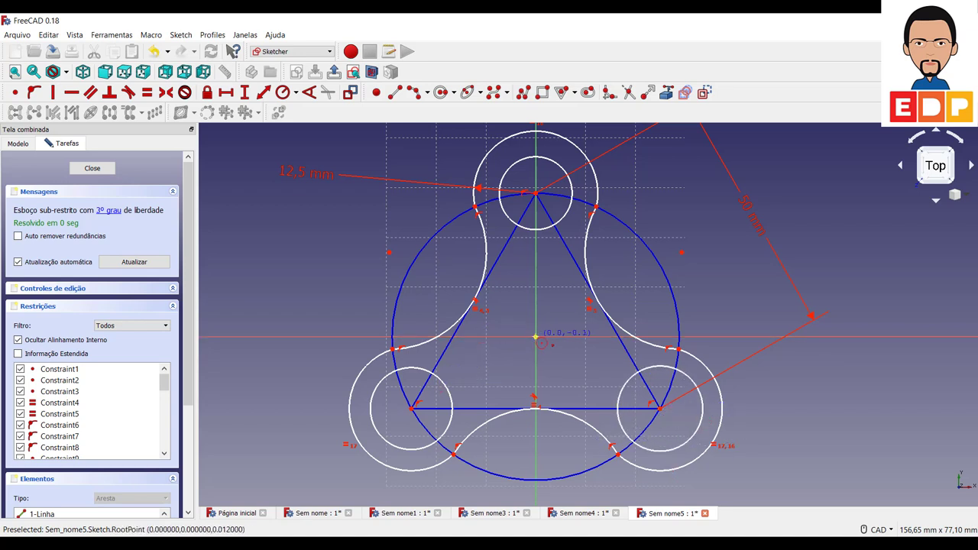
pyautogui.click(568, 308)
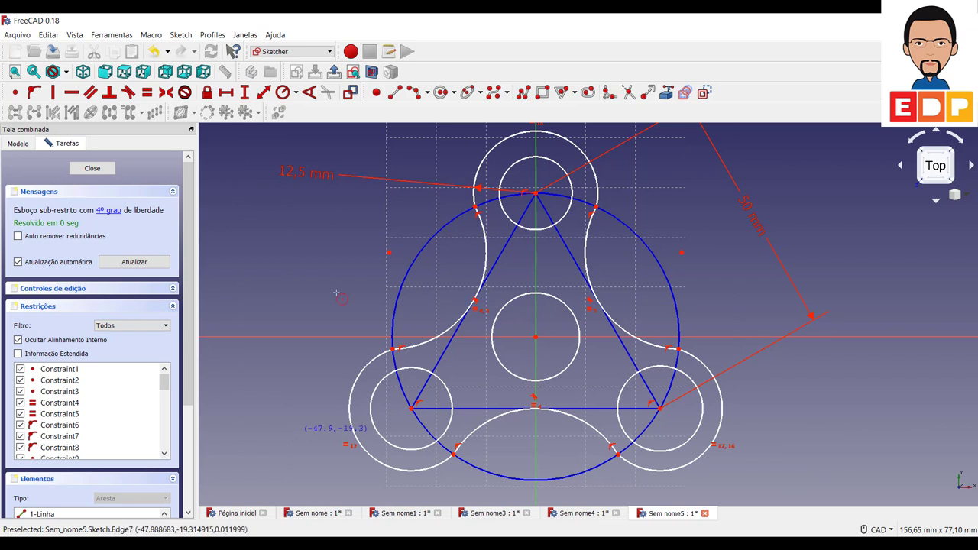
pyautogui.press('Escape')
pyautogui.click(522, 230)
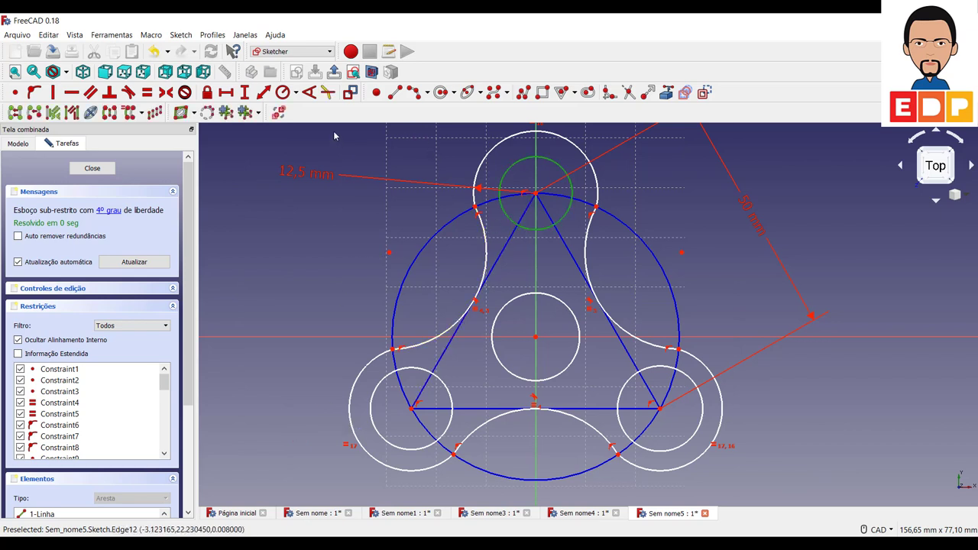
# Step: Give the top hole circle a 20 mm diameter constraint
pyautogui.click(296, 92)
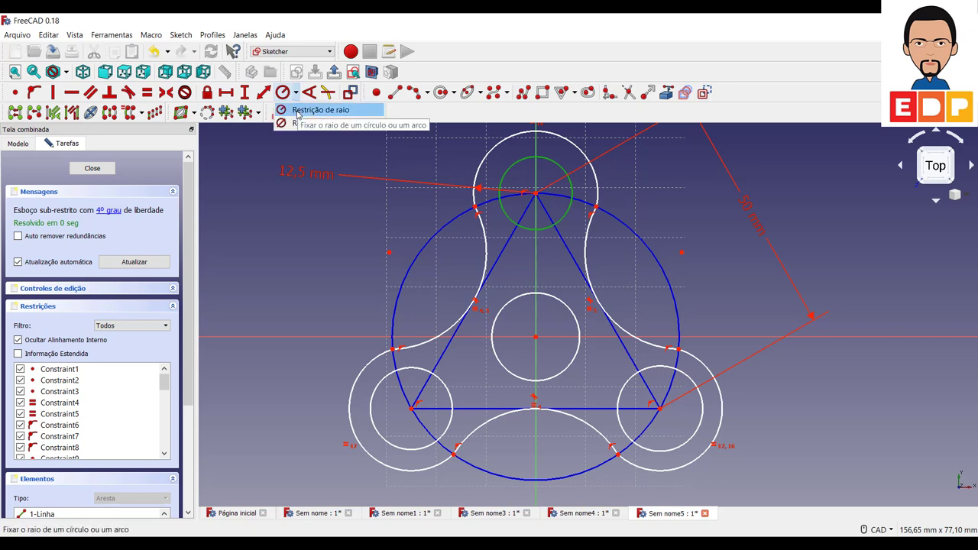
pyautogui.click(298, 123)
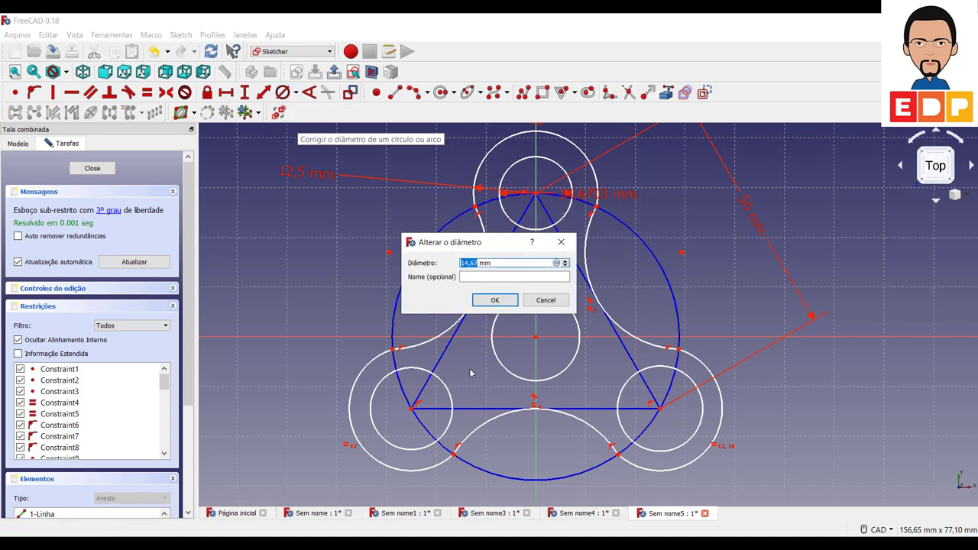
pyautogui.write('20')
pyautogui.press('Return')
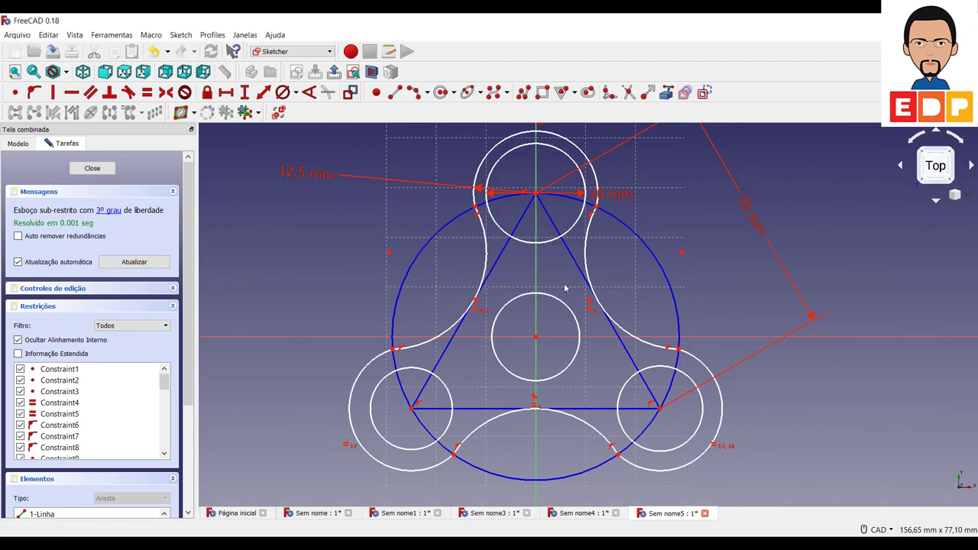
# Step: Make the central and both lower holes equal in size to the top hole
pyautogui.click(550, 241)
pyautogui.click(507, 370)
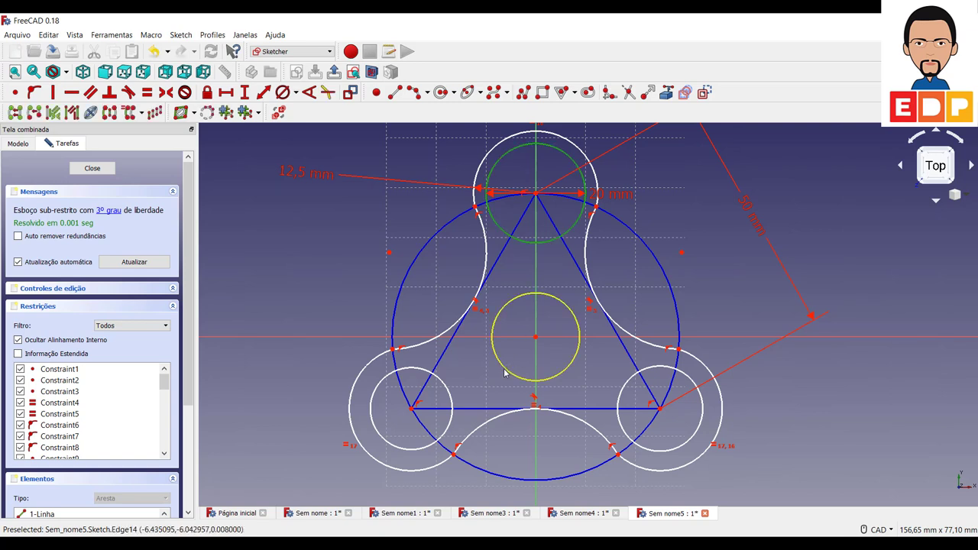
pyautogui.click(416, 414)
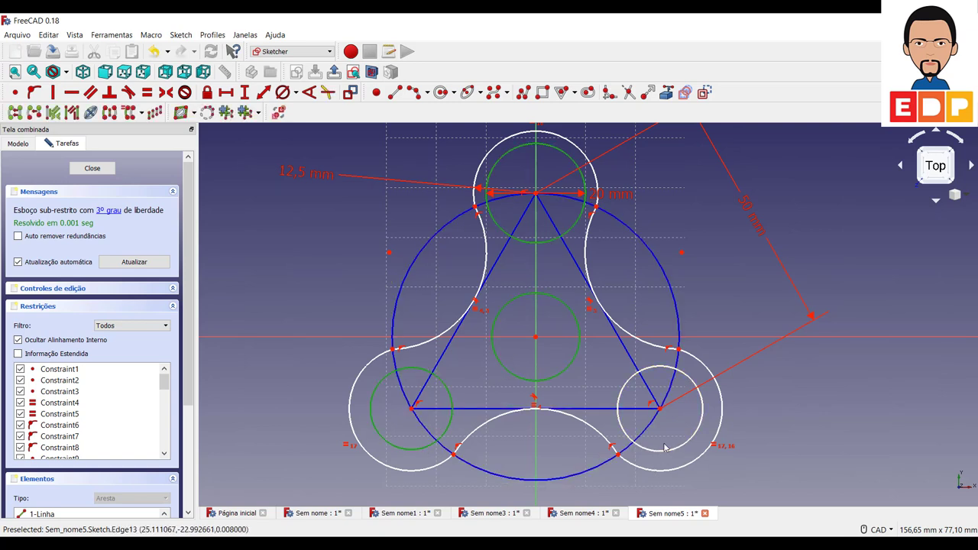
pyautogui.click(664, 451)
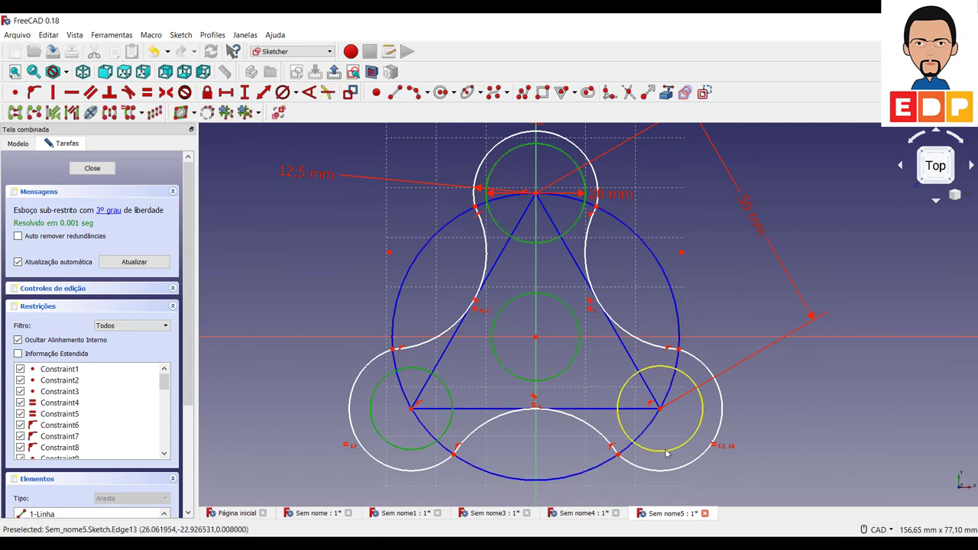
pyautogui.click(147, 93)
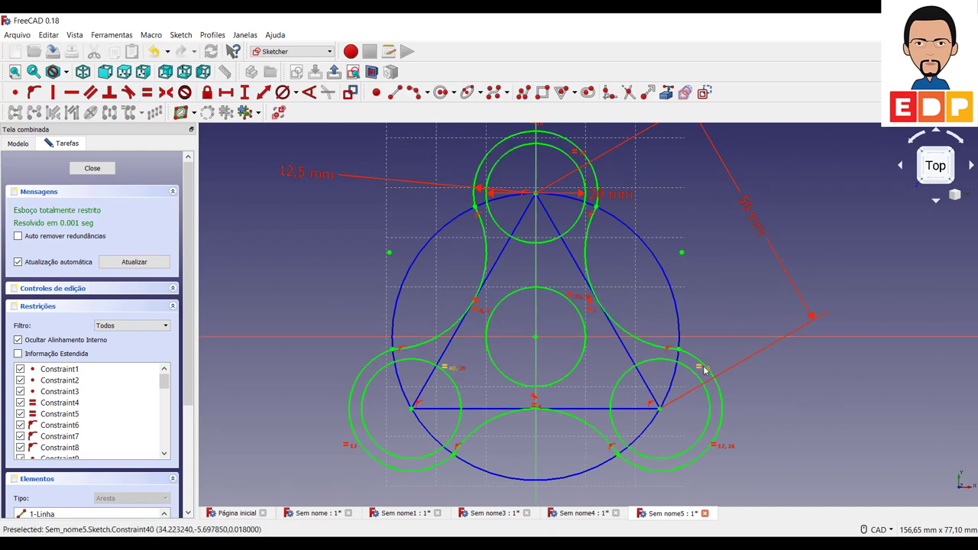
# Step: Close the Sketcher so Part Design shows the three-lobed outline with four holes under Body
pyautogui.scroll(-2, 710, 320)
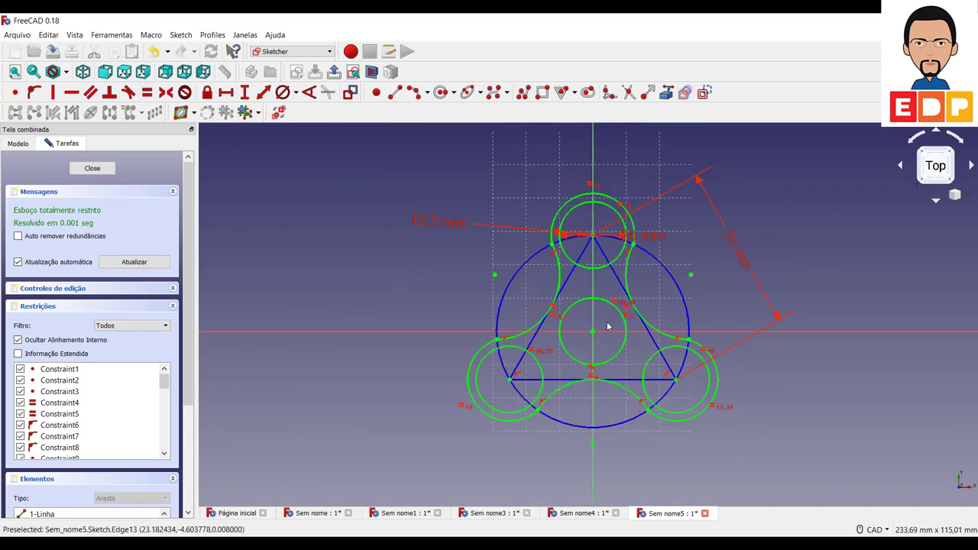
pyautogui.scroll(3, 607, 327)
pyautogui.scroll(-5, 609, 329)
pyautogui.scroll(4, 579, 200)
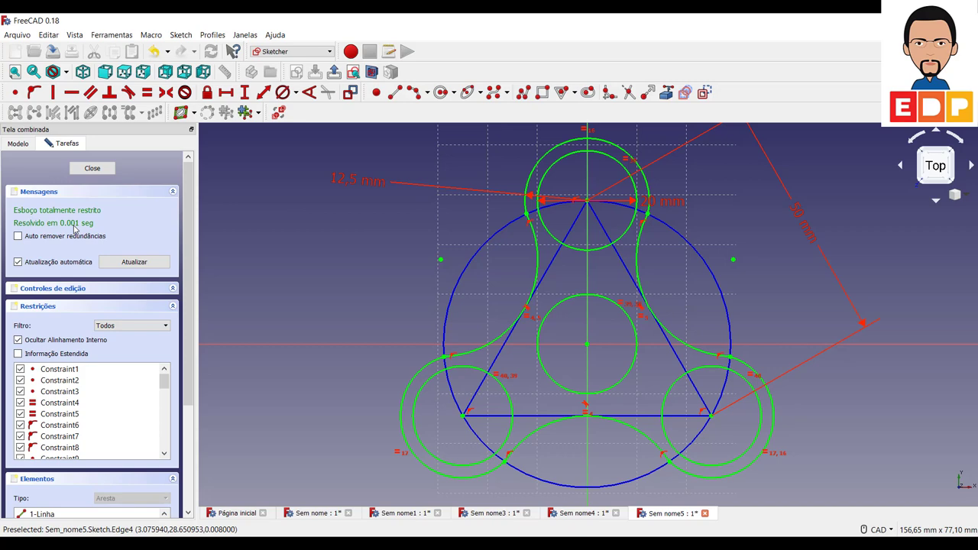
pyautogui.click(92, 168)
pyautogui.scroll(-7, 755, 361)
pyautogui.scroll(-2, 756, 344)
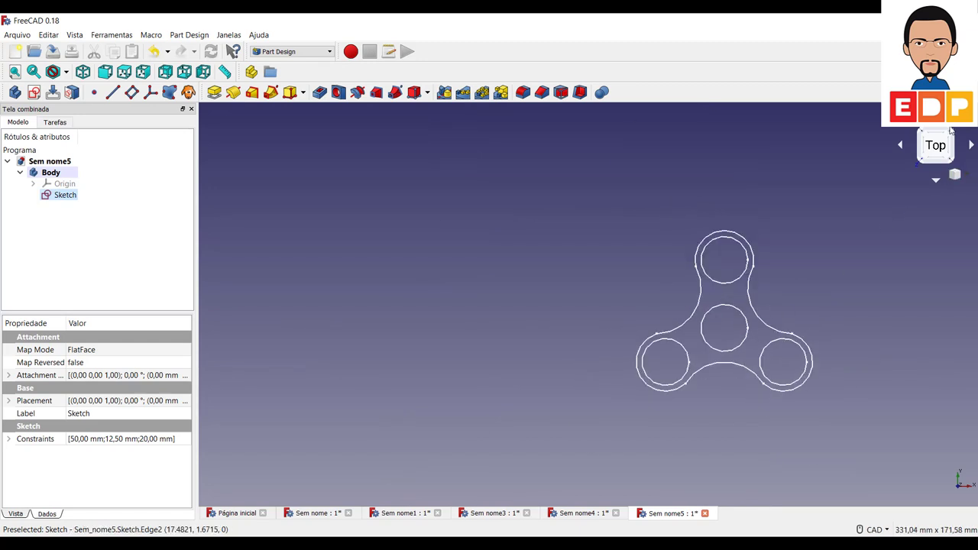
# Step: From the isometric view, pad the spinner sketch to a length of 5 mm
pyautogui.click(951, 134)
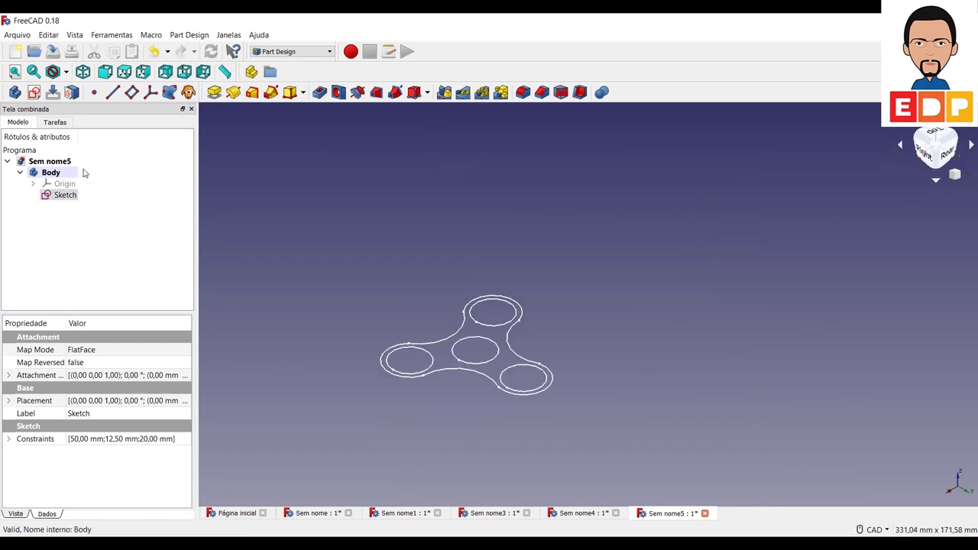
pyautogui.click(214, 92)
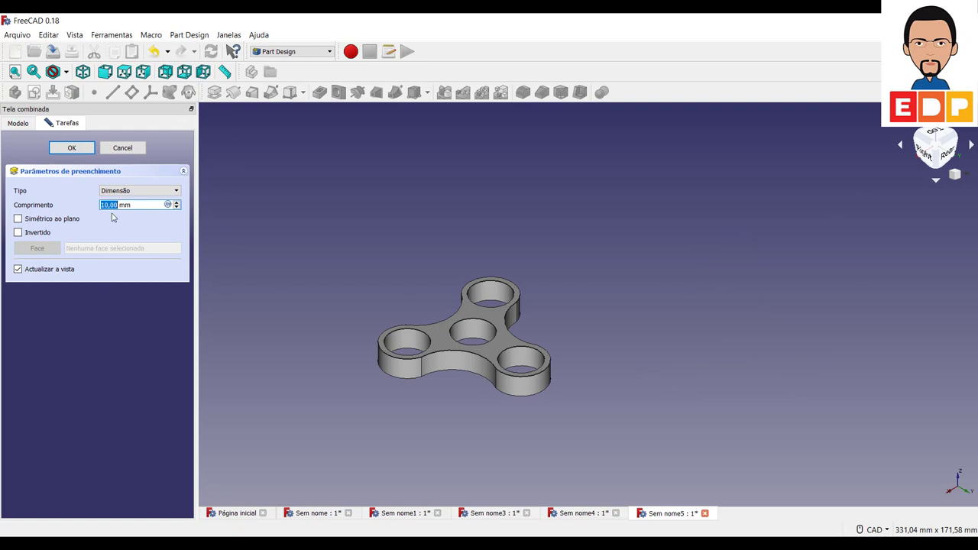
pyautogui.write('5')
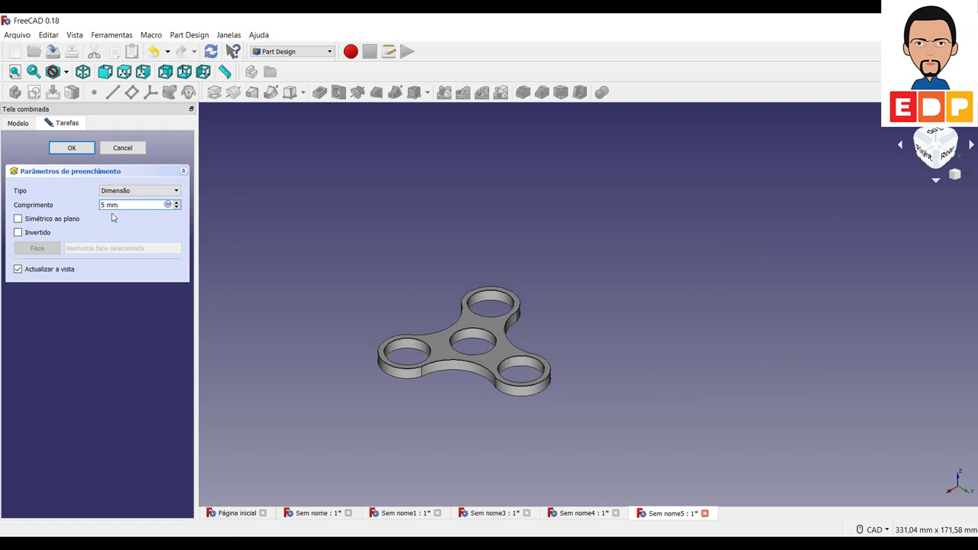
pyautogui.click(72, 147)
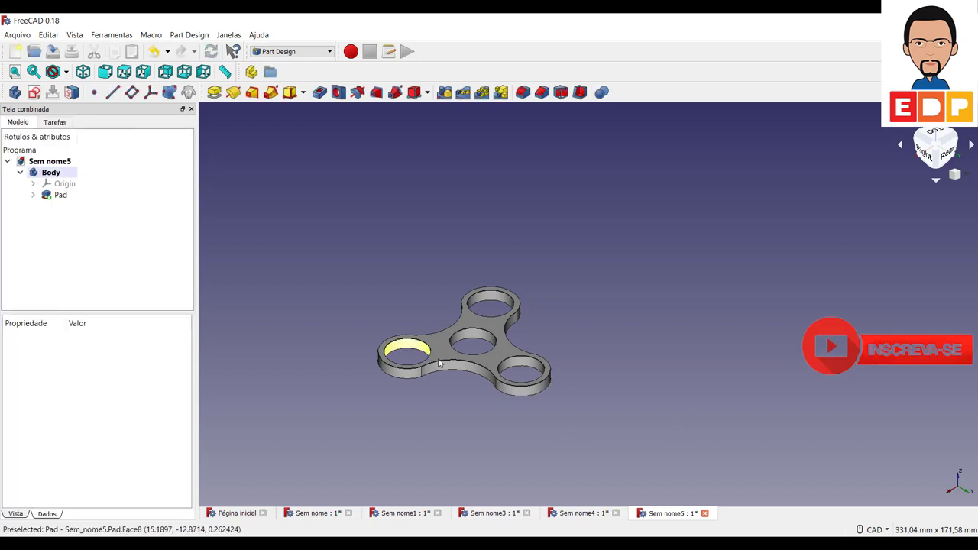
# Step: Switch the padded spinner's draw style to wireframe
pyautogui.scroll(-5, 454, 370)
pyautogui.scroll(7, 452, 366)
pyautogui.scroll(4, 453, 366)
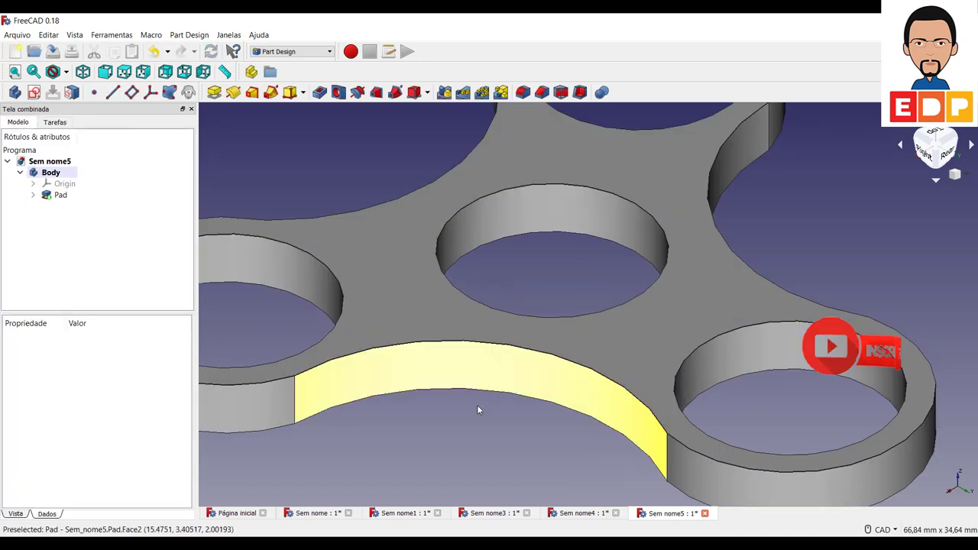
pyautogui.scroll(-6, 480, 408)
pyautogui.scroll(3, 492, 419)
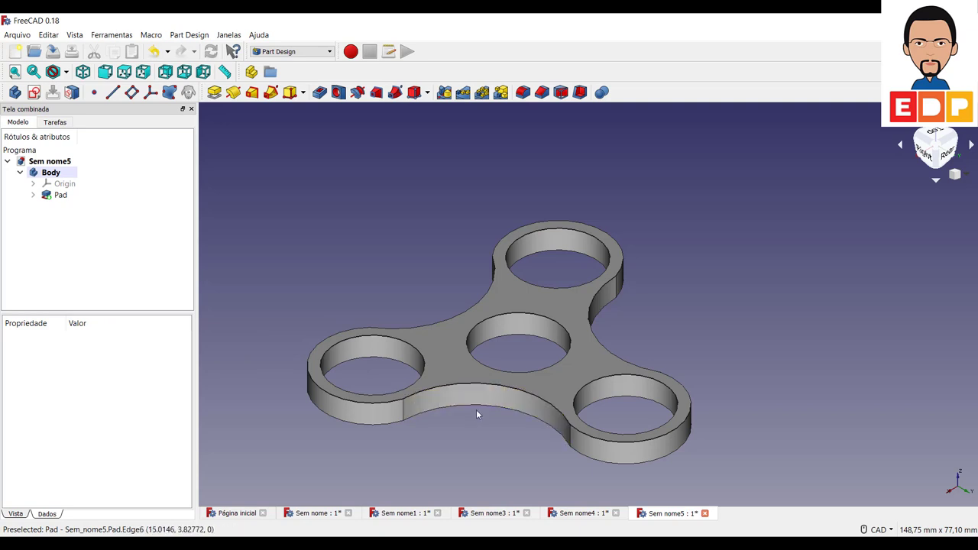
pyautogui.click(67, 72)
pyautogui.click(74, 129)
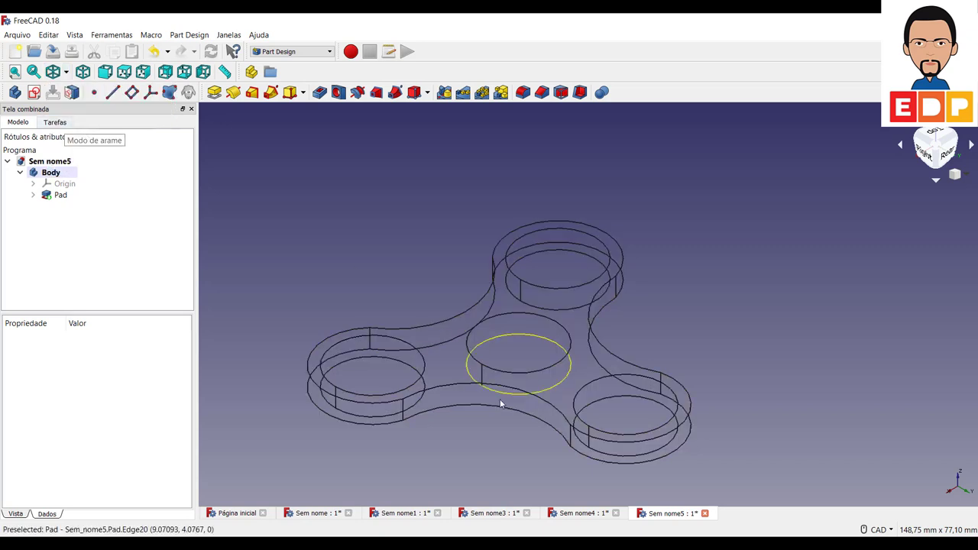
# Step: Multi-select the outer arcs and connecting curves around all three lobes
pyautogui.click(451, 390)
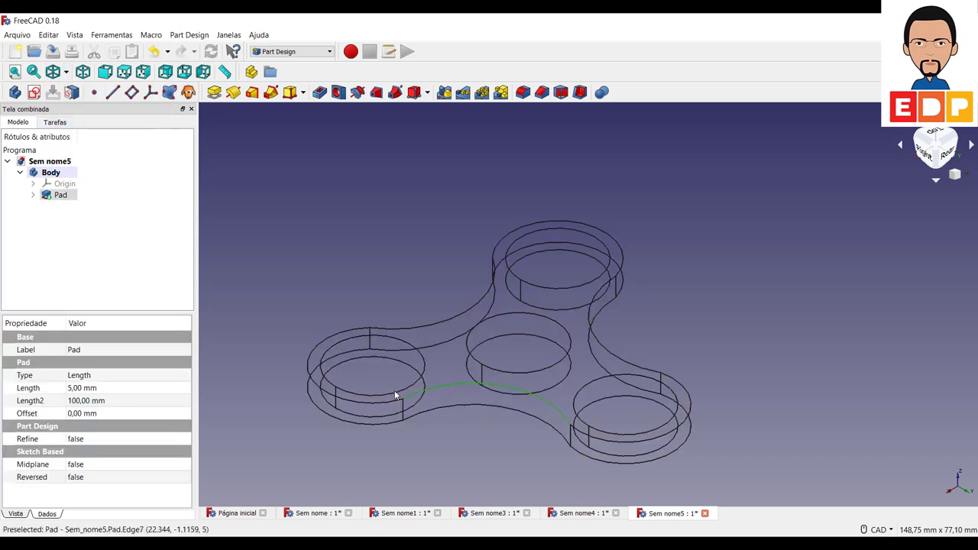
pyautogui.keyDown('ctrl'); pyautogui.click(375, 407); pyautogui.keyUp('ctrl')
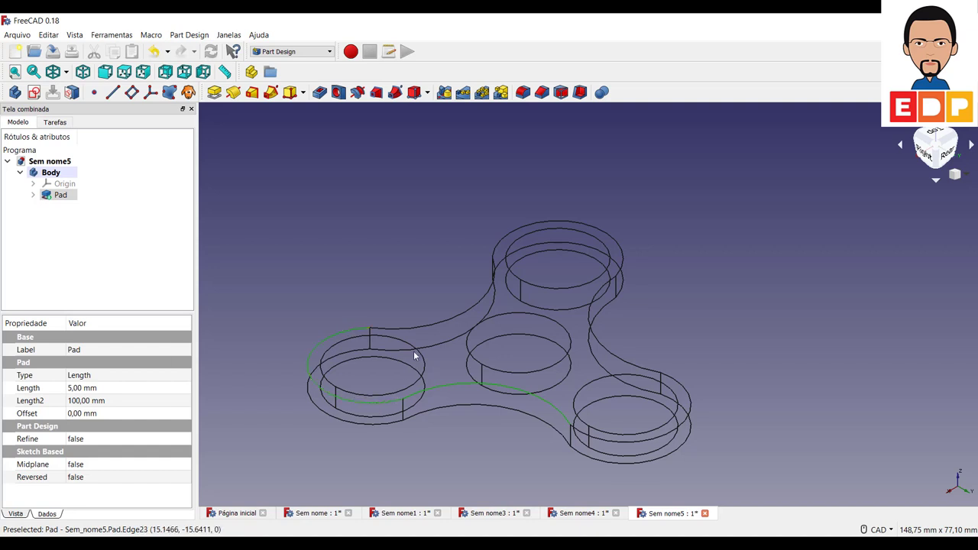
pyautogui.keyDown('ctrl'); pyautogui.click(437, 319); pyautogui.keyUp('ctrl')
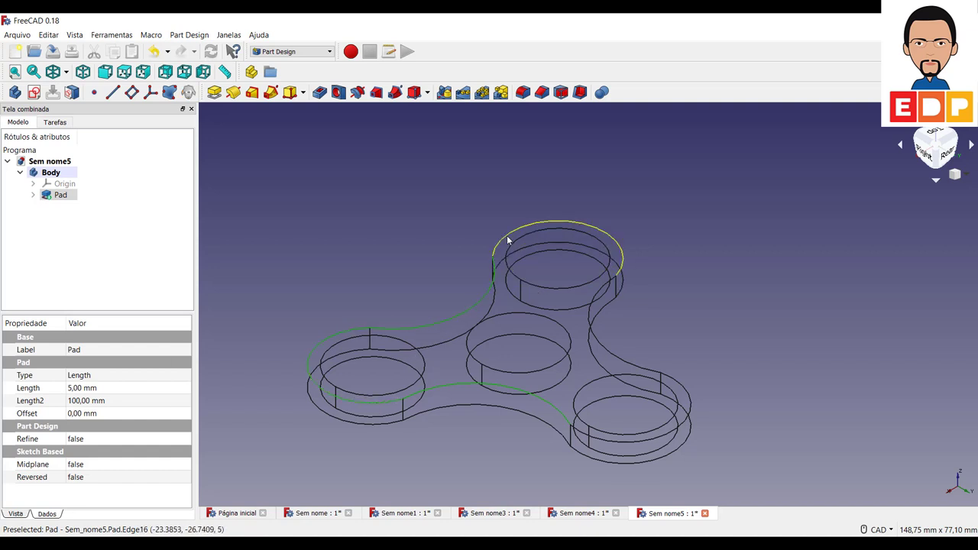
pyautogui.keyDown('ctrl'); pyautogui.click(508, 239); pyautogui.keyUp('ctrl')
pyautogui.keyDown('ctrl'); pyautogui.click(590, 324); pyautogui.keyUp('ctrl')
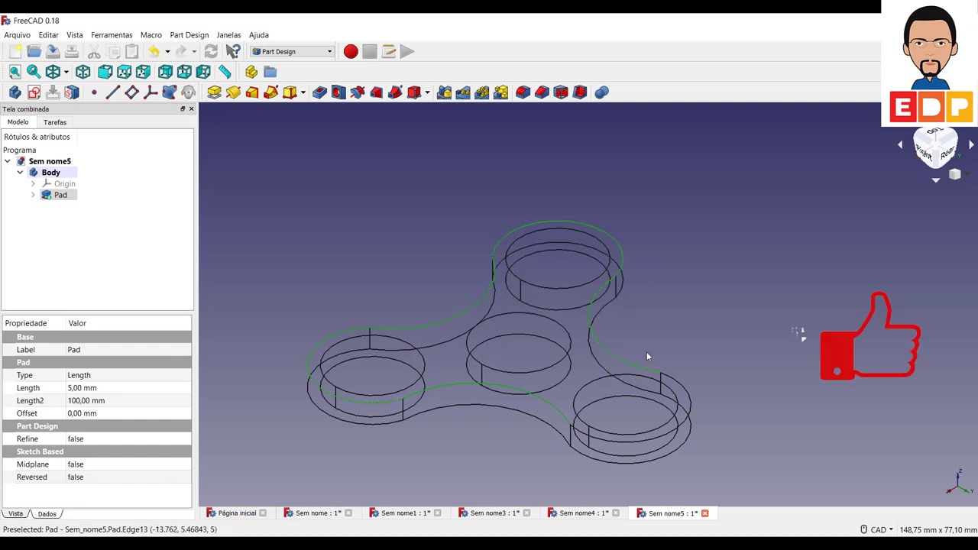
pyautogui.keyDown('ctrl'); pyautogui.click(689, 410); pyautogui.keyUp('ctrl')
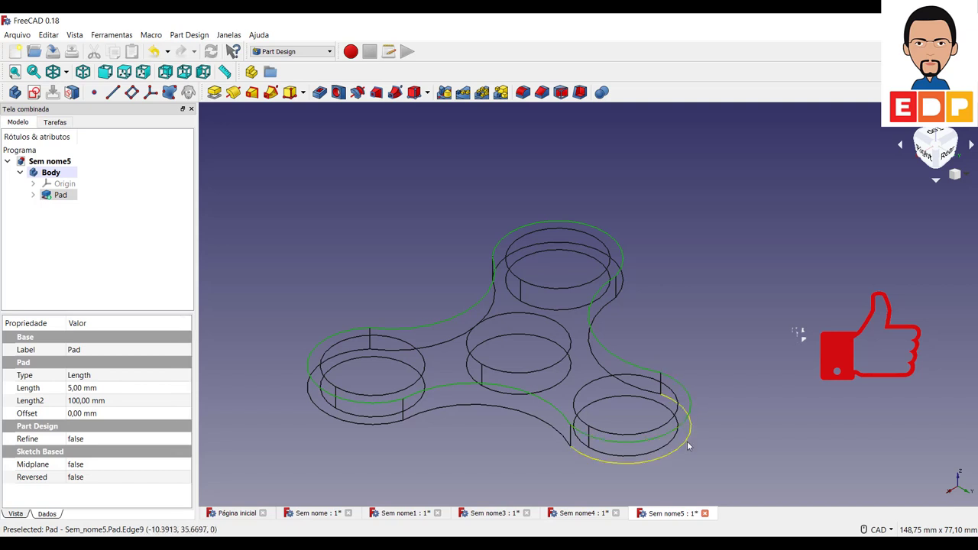
pyautogui.keyDown('ctrl'); pyautogui.click(540, 425); pyautogui.keyUp('ctrl')
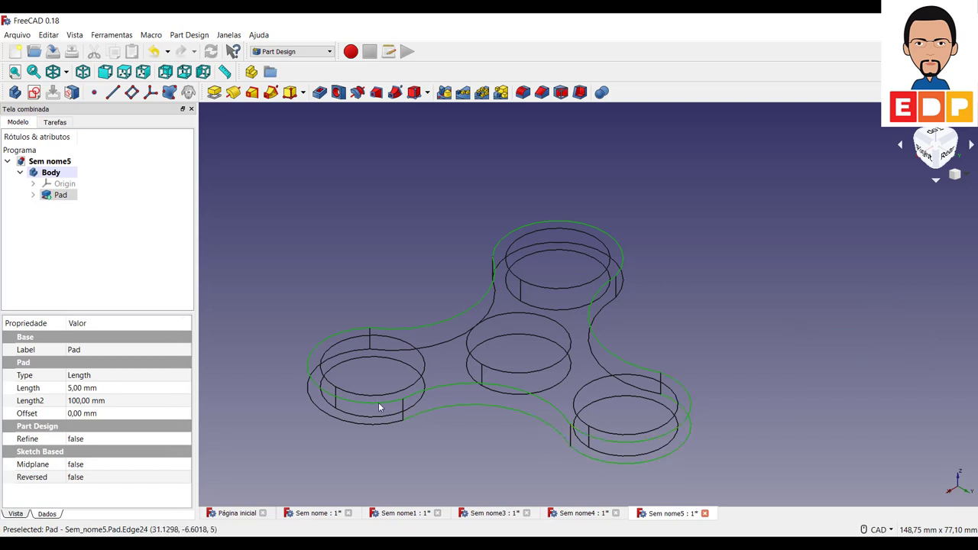
pyautogui.keyDown('ctrl'); pyautogui.click(376, 423); pyautogui.keyUp('ctrl')
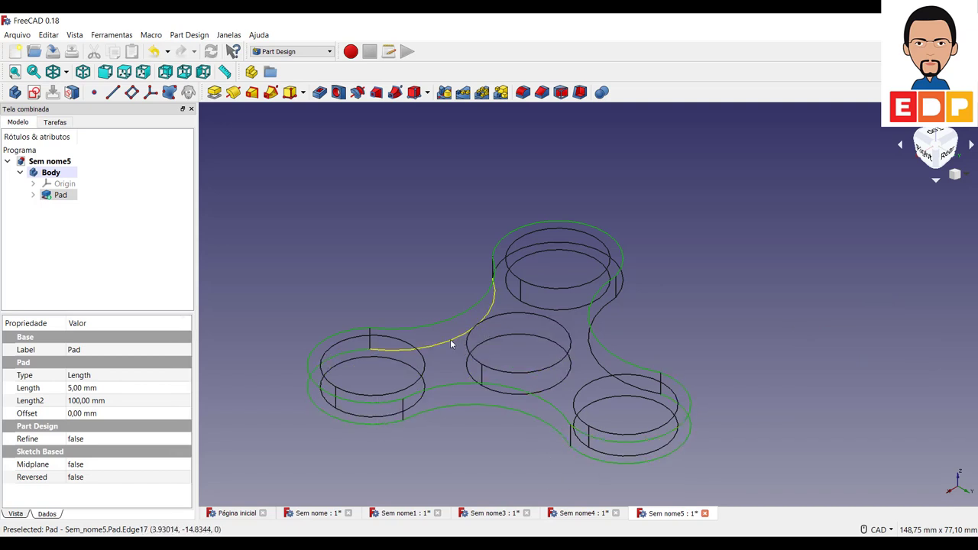
# Step: Add the top lobe's upper arc, then fillet all selected outer edges at 1 mm
pyautogui.keyDown('ctrl'); pyautogui.click(502, 267); pyautogui.keyUp('ctrl')
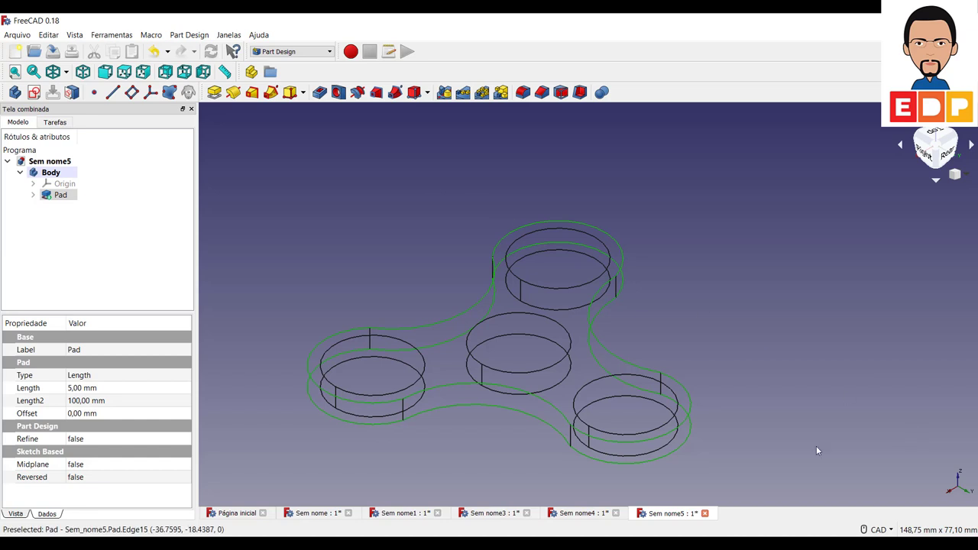
pyautogui.click(523, 92)
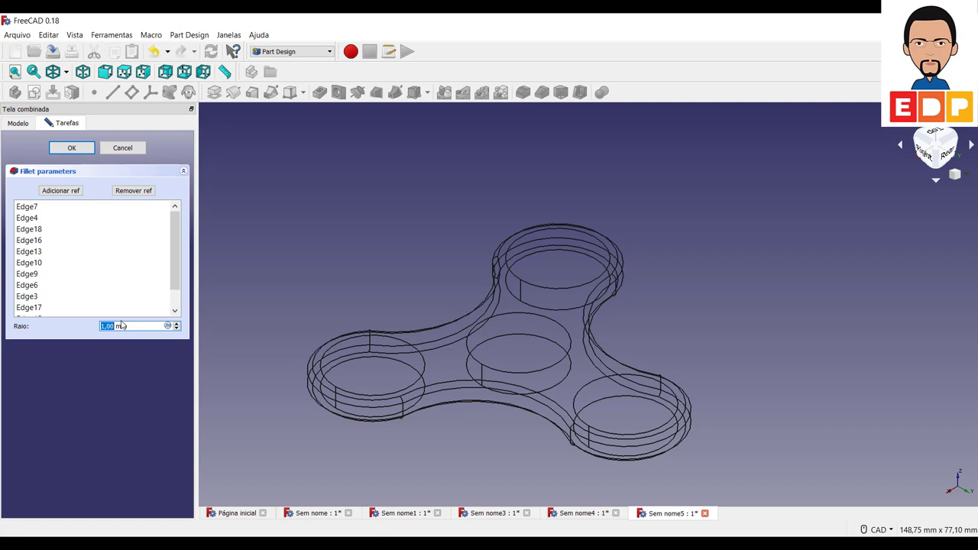
pyautogui.click(84, 153)
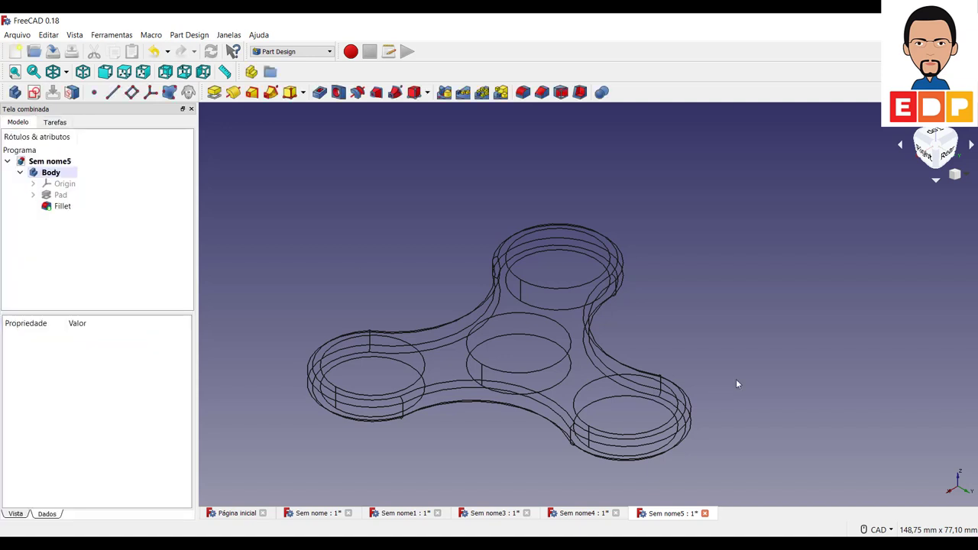
# Step: Set the filleted spinner's draw style to Estilo padrão (shaded)
pyautogui.click(66, 72)
pyautogui.click(76, 90)
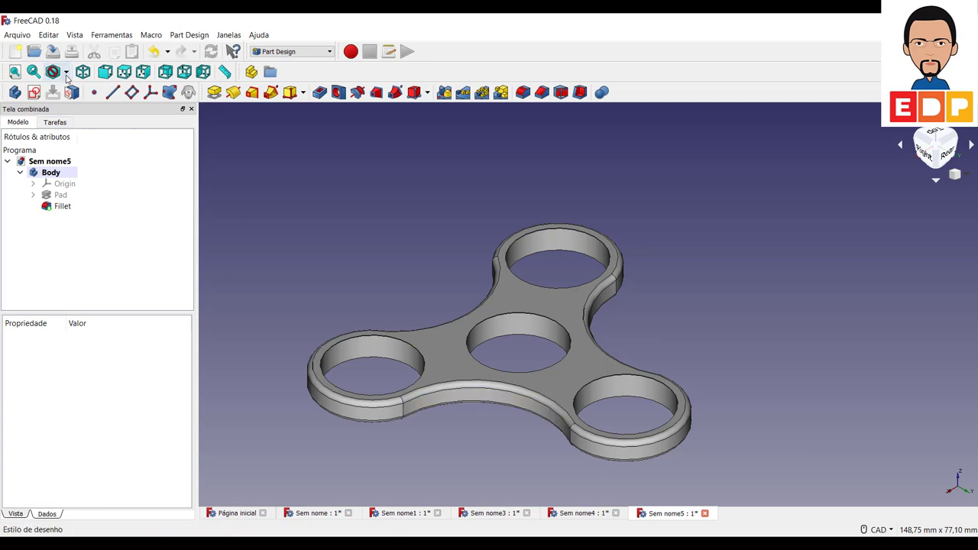
pyautogui.click(65, 73)
# Step: In wireframe, select both edges of the left, centre, right and top holes and fillet them at 0,75 mm
pyautogui.click(69, 128)
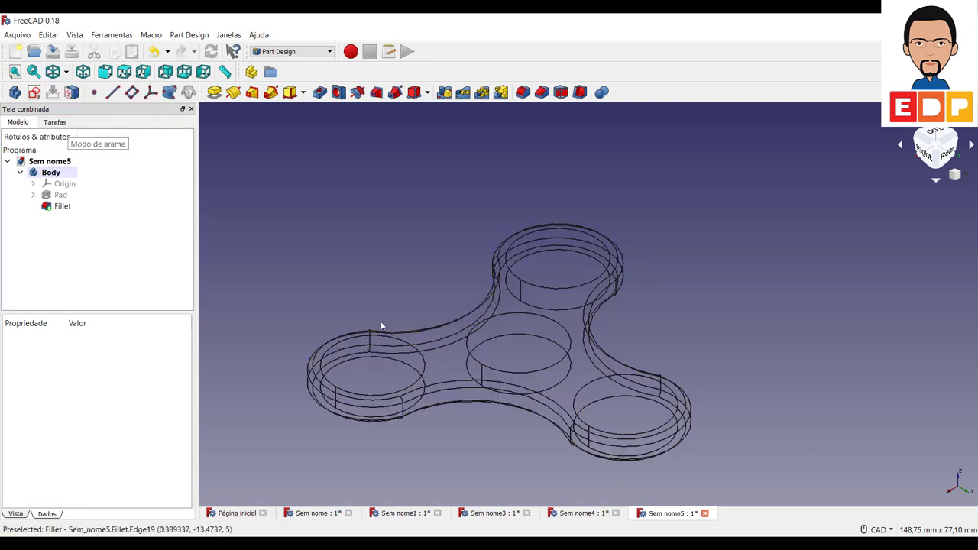
pyautogui.click(405, 374)
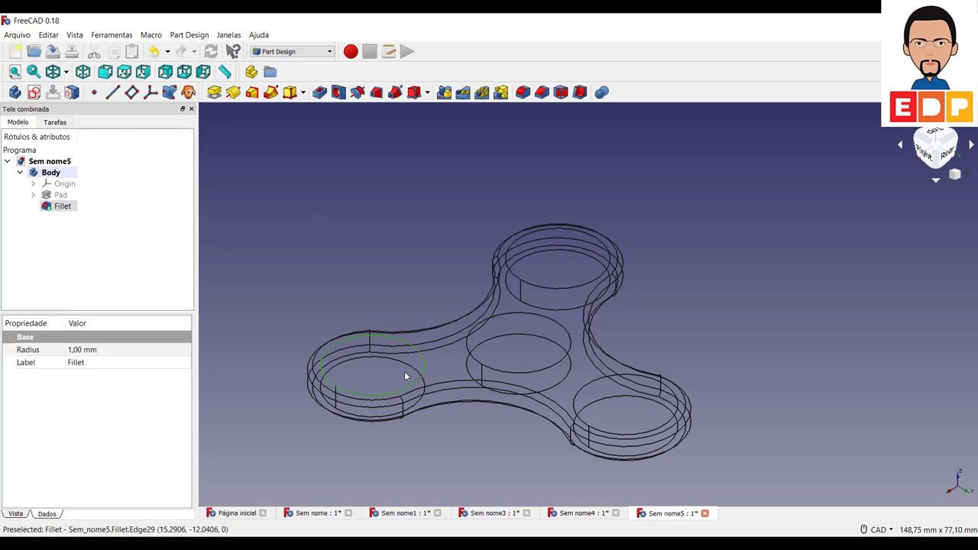
pyautogui.keyDown('ctrl'); pyautogui.click(396, 365); pyautogui.keyUp('ctrl')
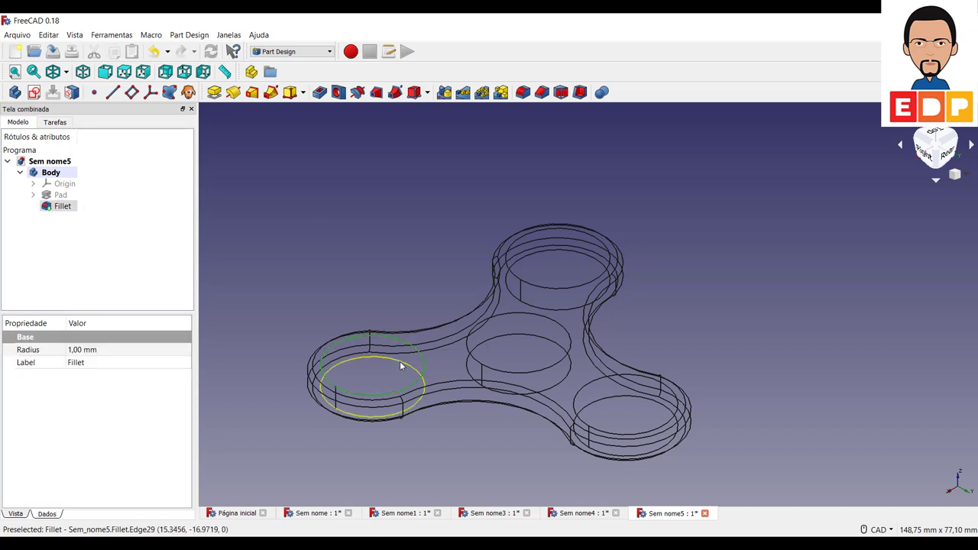
pyautogui.keyDown('ctrl'); pyautogui.click(499, 370); pyautogui.keyUp('ctrl')
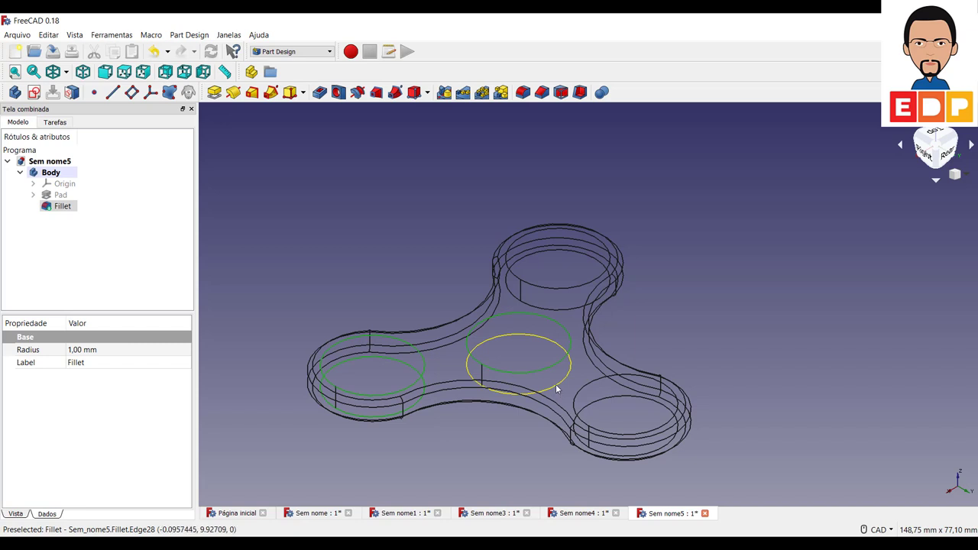
pyautogui.keyDown('ctrl'); pyautogui.click(559, 389); pyautogui.keyUp('ctrl')
pyautogui.keyDown('ctrl'); pyautogui.click(599, 377); pyautogui.keyUp('ctrl')
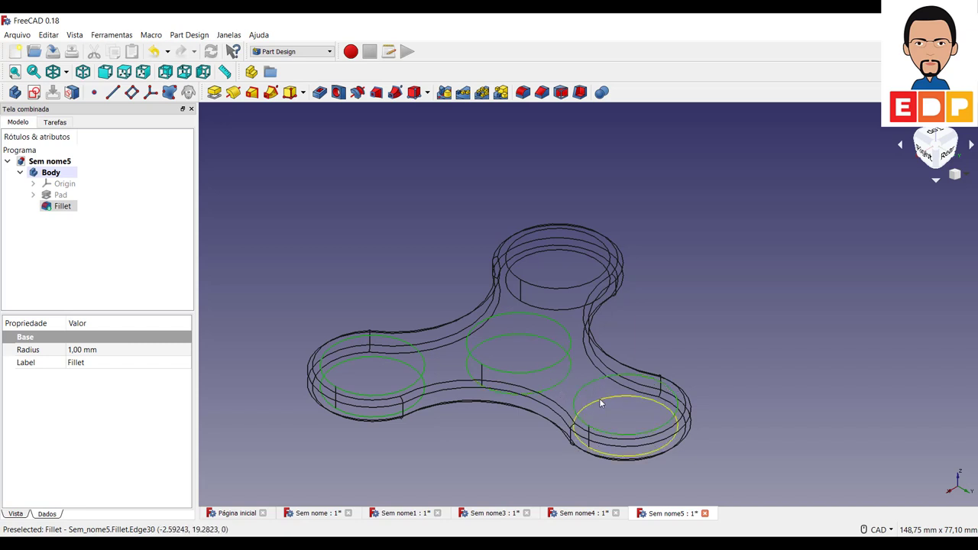
pyautogui.keyDown('ctrl'); pyautogui.click(600, 404); pyautogui.keyUp('ctrl')
pyautogui.keyDown('ctrl'); pyautogui.click(570, 309); pyautogui.keyUp('ctrl')
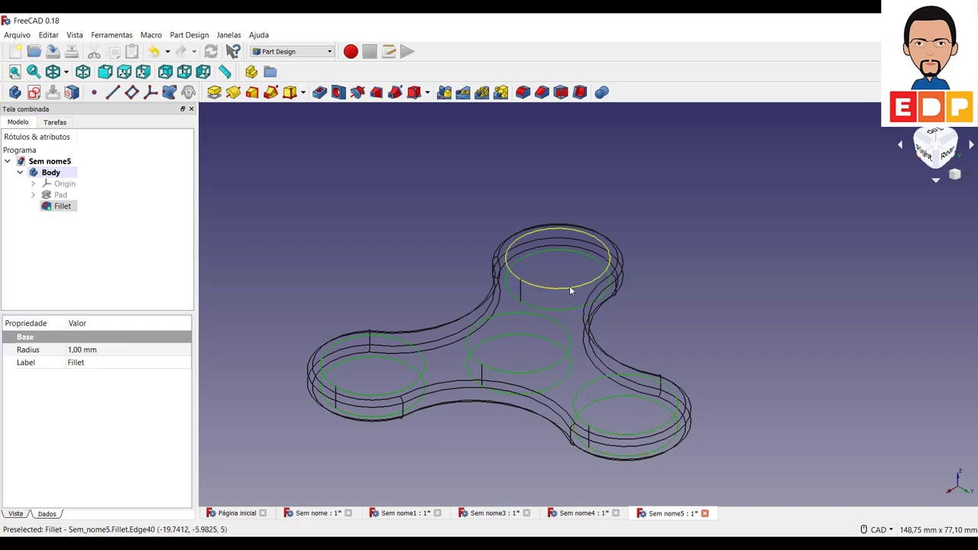
pyautogui.keyDown('ctrl'); pyautogui.click(569, 286); pyautogui.keyUp('ctrl')
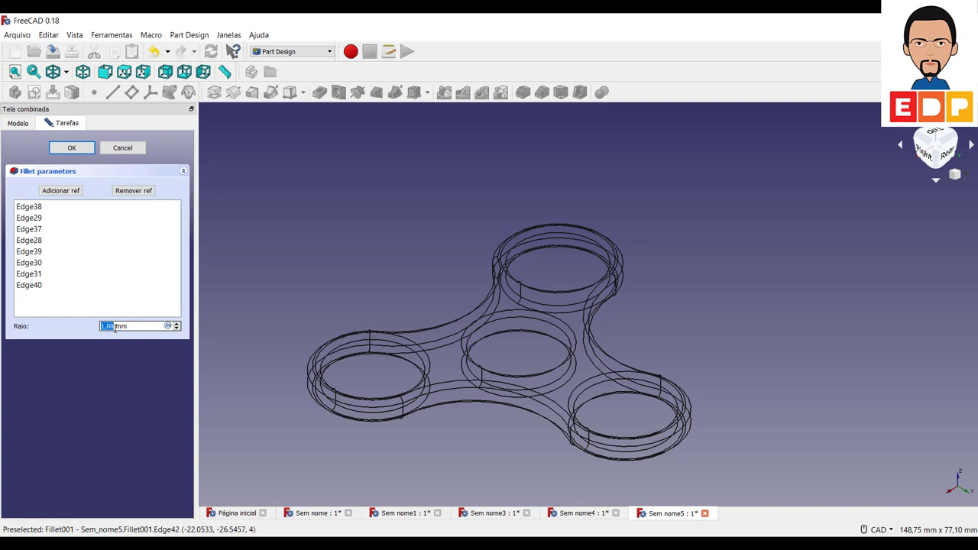
pyautogui.write('0,75')
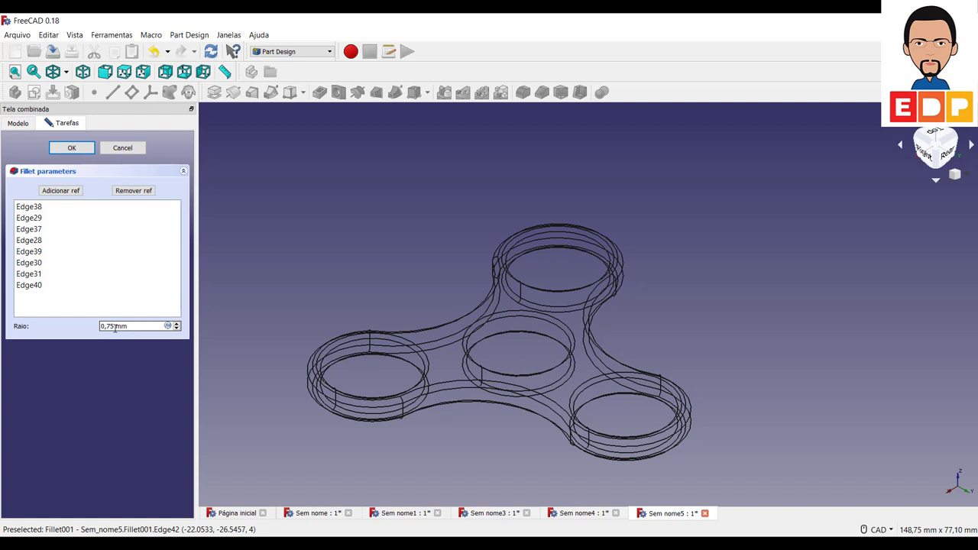
pyautogui.click(71, 148)
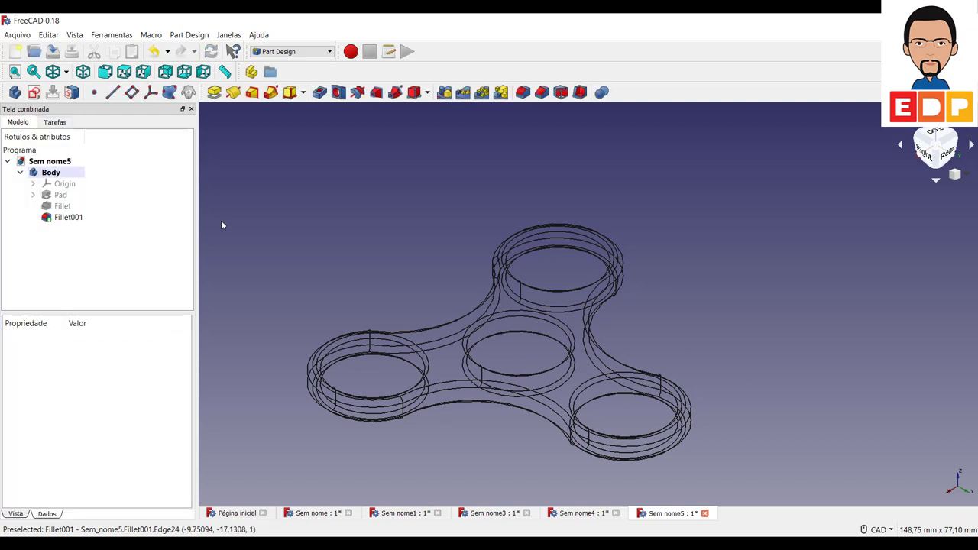
# Step: Show the model shaded again and select the Sketch under the expanded Pad
pyautogui.click(66, 72)
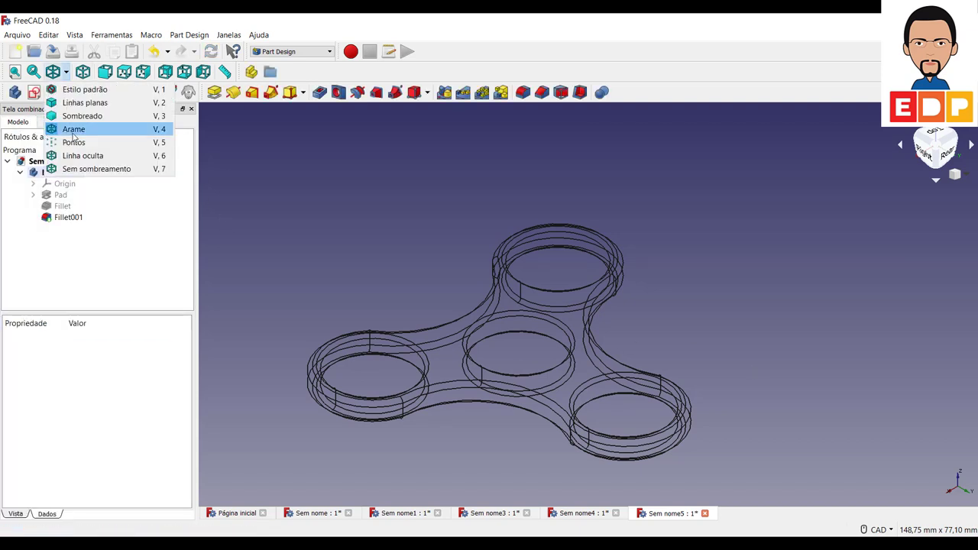
pyautogui.click(76, 89)
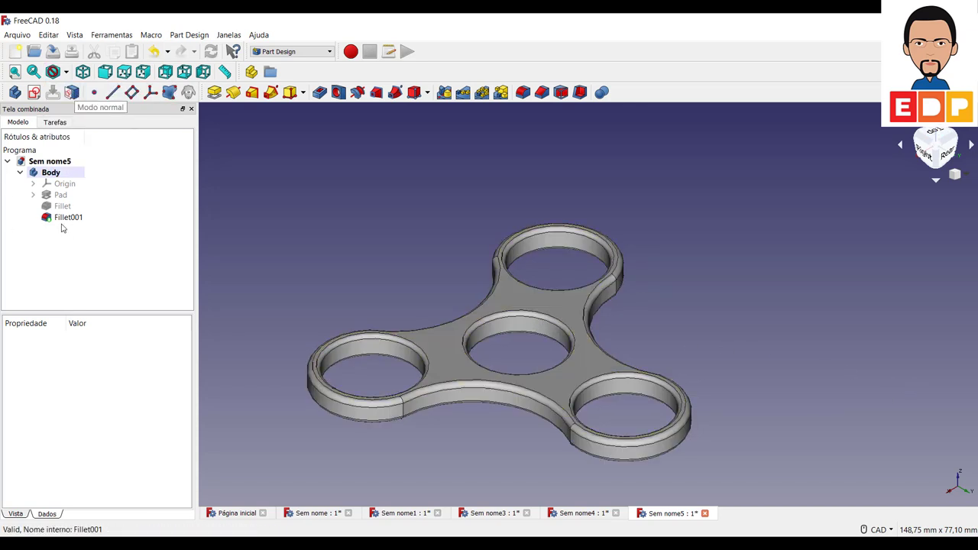
pyautogui.click(33, 194)
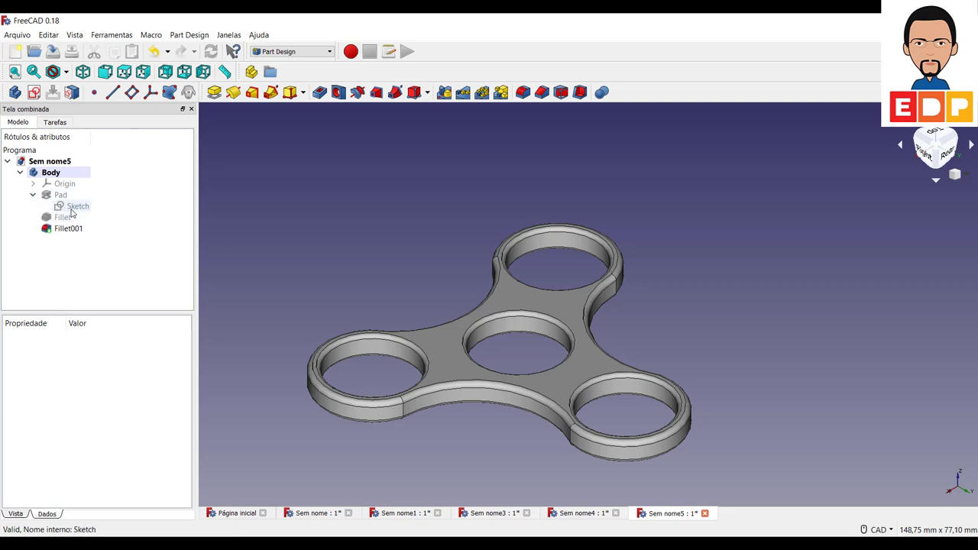
pyautogui.click(76, 206)
pyautogui.click(440, 237)
# Step: Open the spinner Sketch in the Sketcher and centre it in the view
pyautogui.doubleClick(80, 206)
pyautogui.moveTo(705, 356); pyautogui.dragTo(327, 426, button='middle')
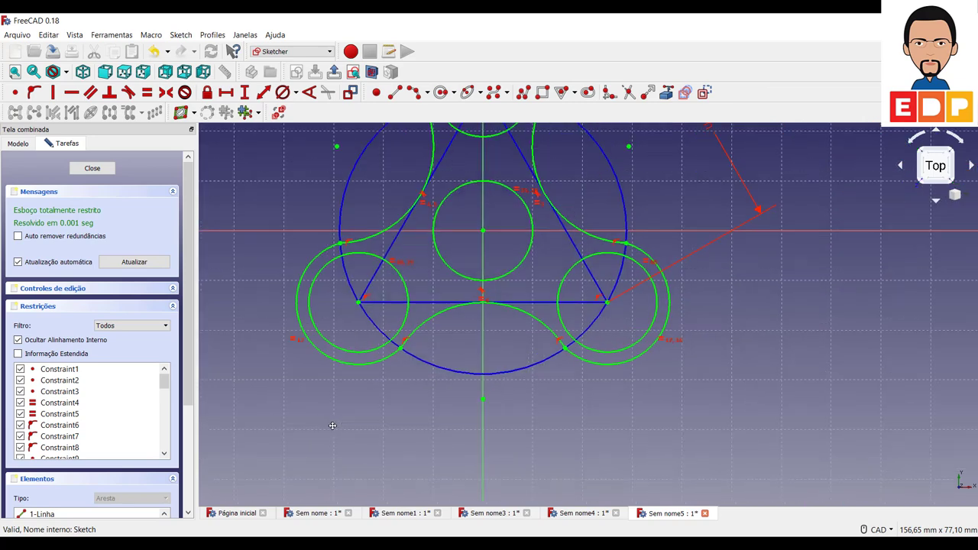
pyautogui.scroll(-2, 500, 345)
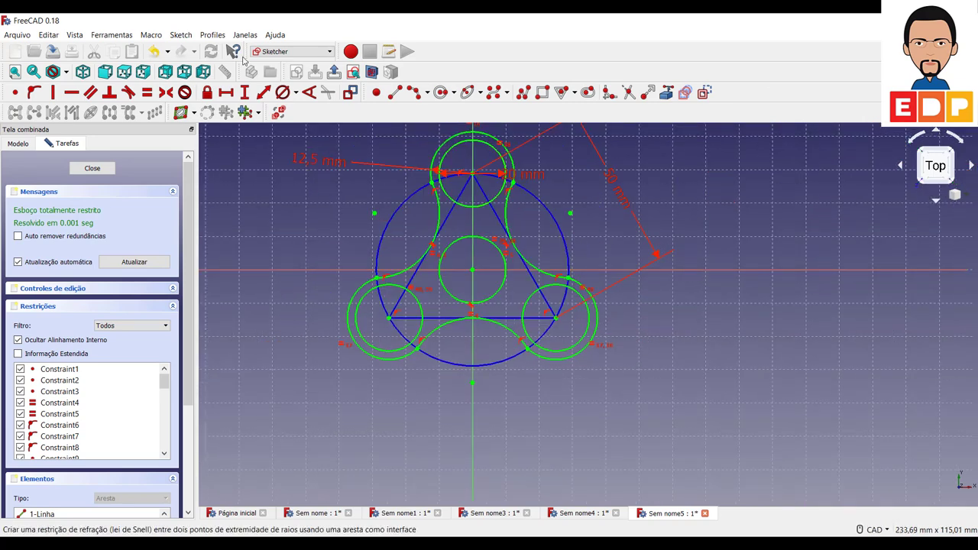
# Step: Try radius constraints on the connecting, bottom and left arcs, cancel the redundant ones, and move the 10 mm label above the top circle
pyautogui.click(296, 92)
pyautogui.click(315, 105)
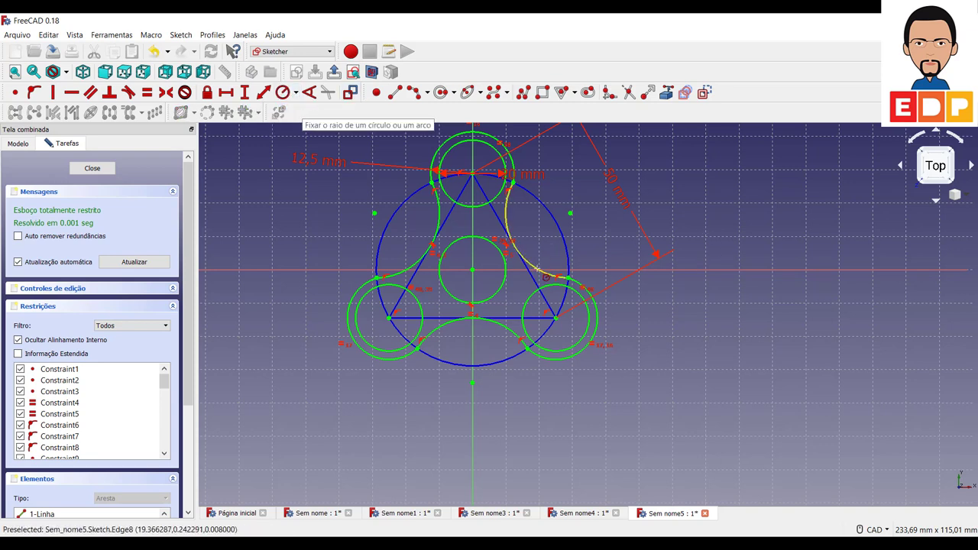
pyautogui.click(546, 276)
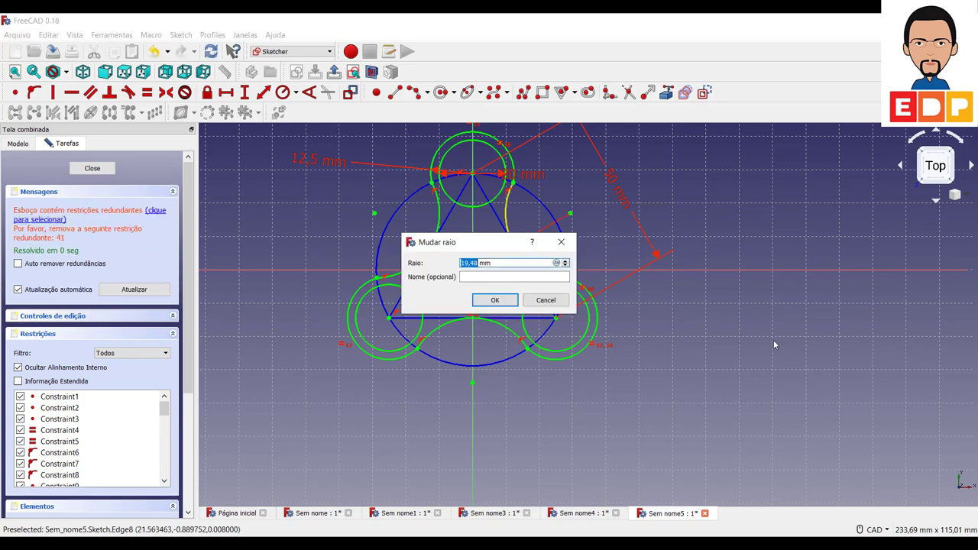
pyautogui.click(535, 300)
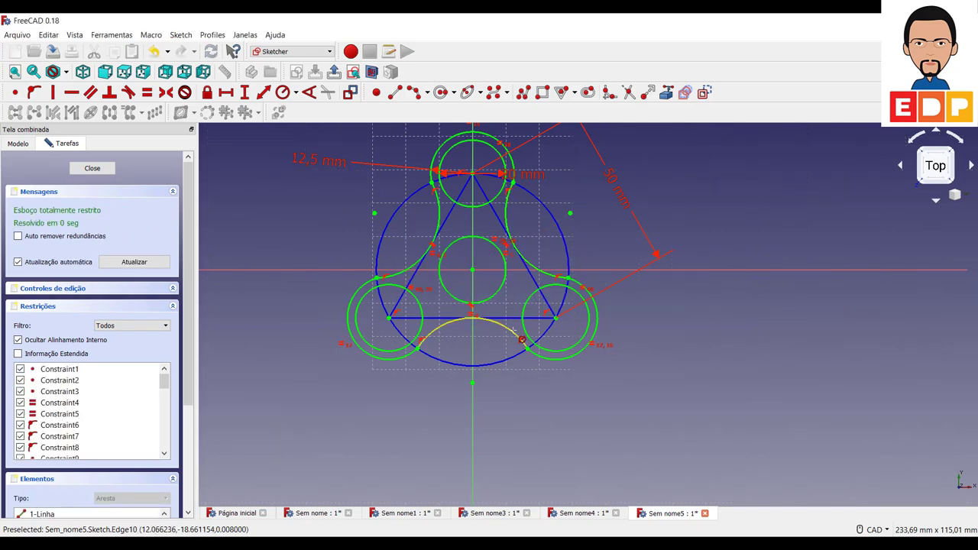
pyautogui.click(514, 329)
pyautogui.click(546, 299)
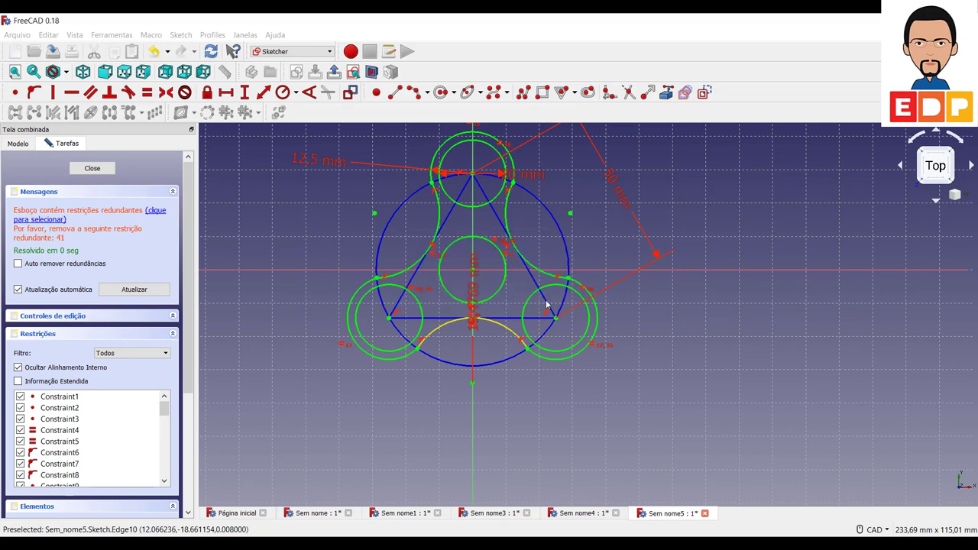
pyautogui.click(409, 272)
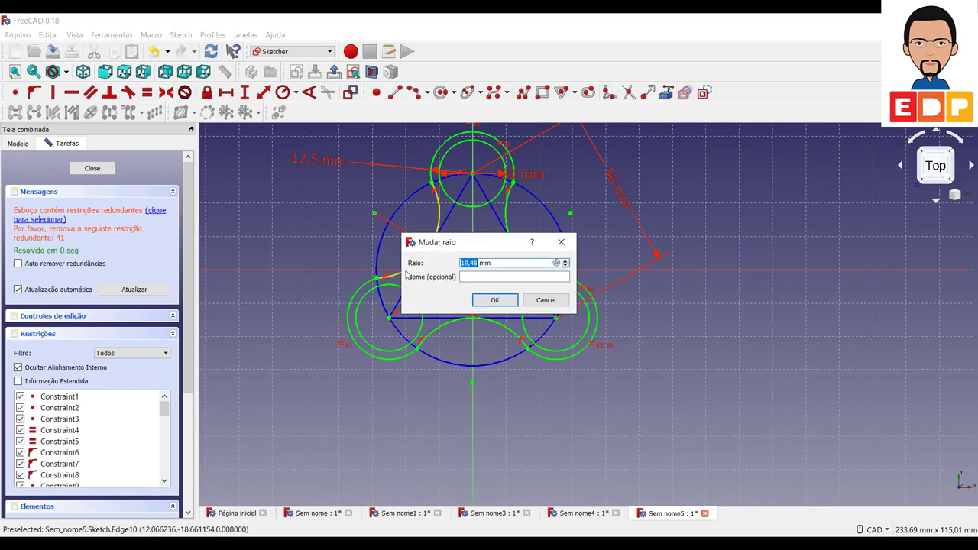
pyautogui.click(559, 301)
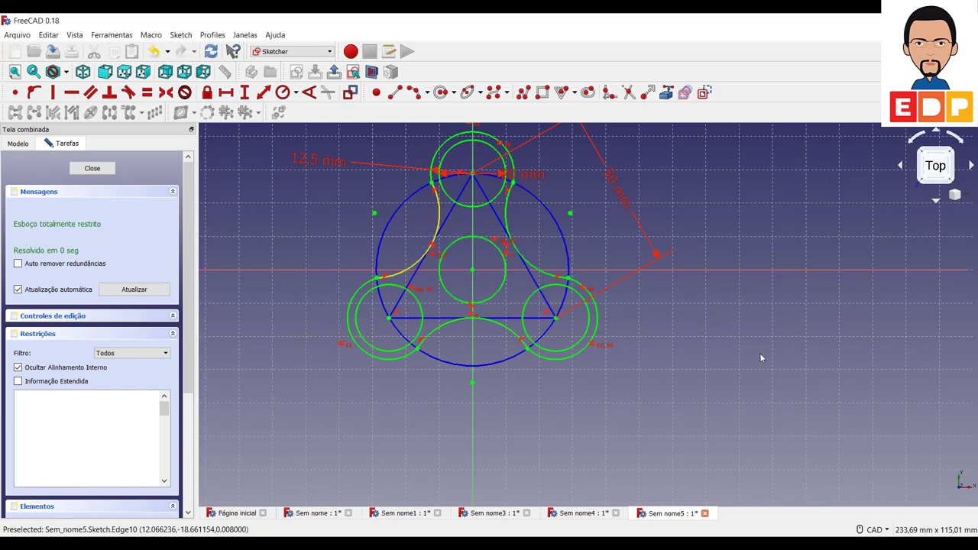
pyautogui.moveTo(762, 361); pyautogui.dragTo(797, 432, button='middle')
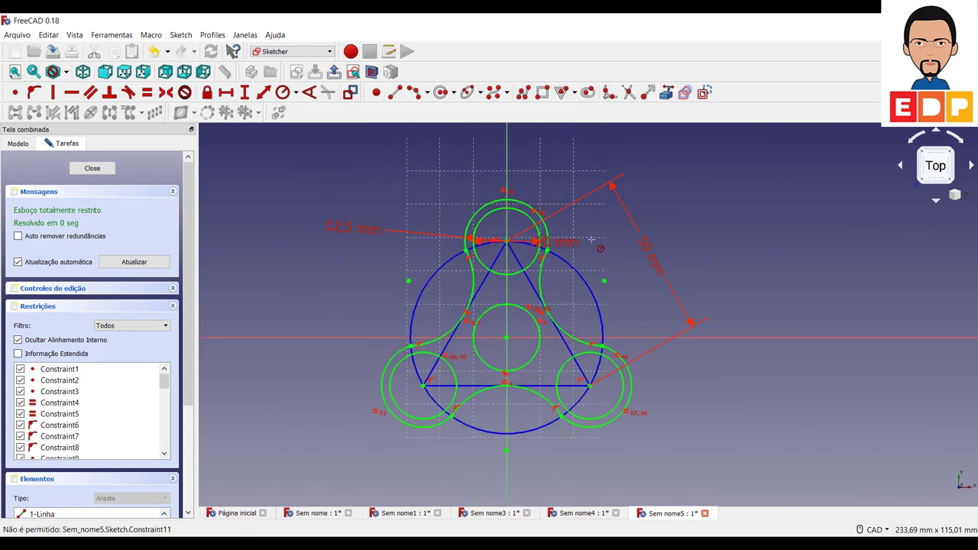
pyautogui.moveTo(565, 242); pyautogui.dragTo(552, 161)
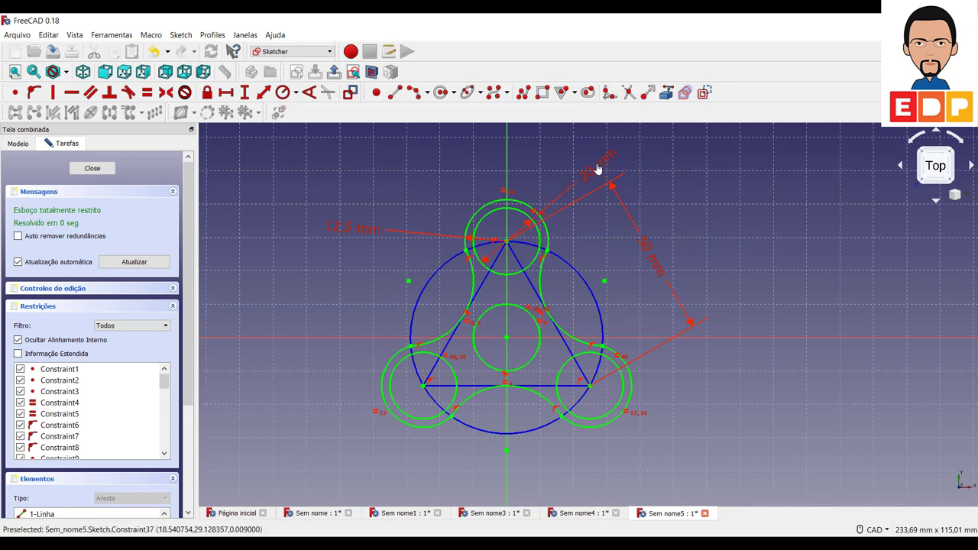